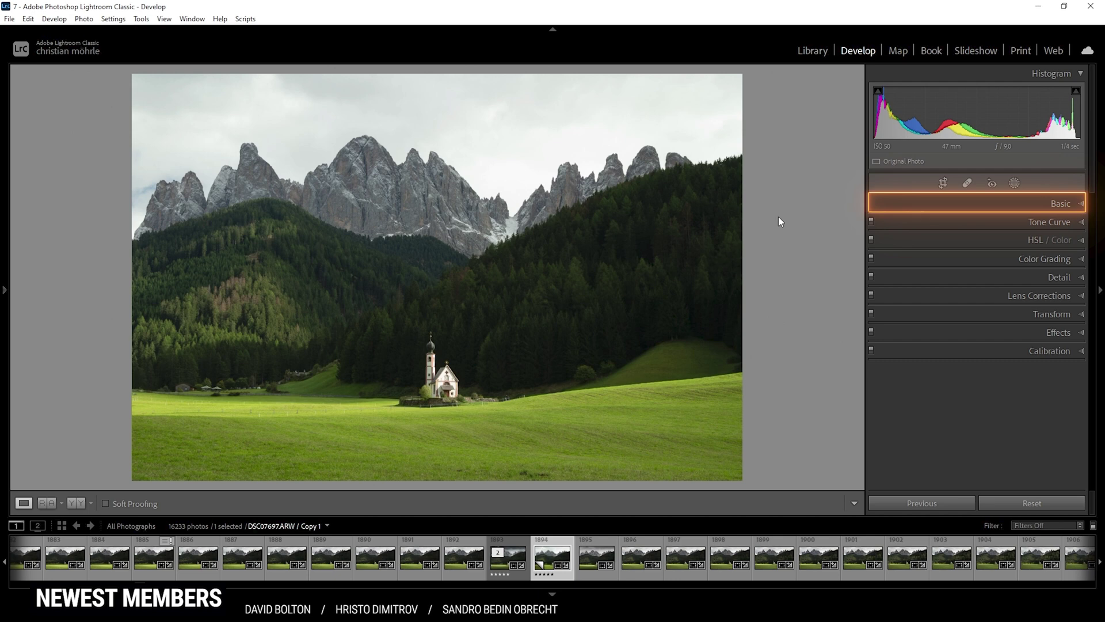
Switch to the Adobe Neutral profile and set white balance to Temp 6344, Tint +12
click(974, 198)
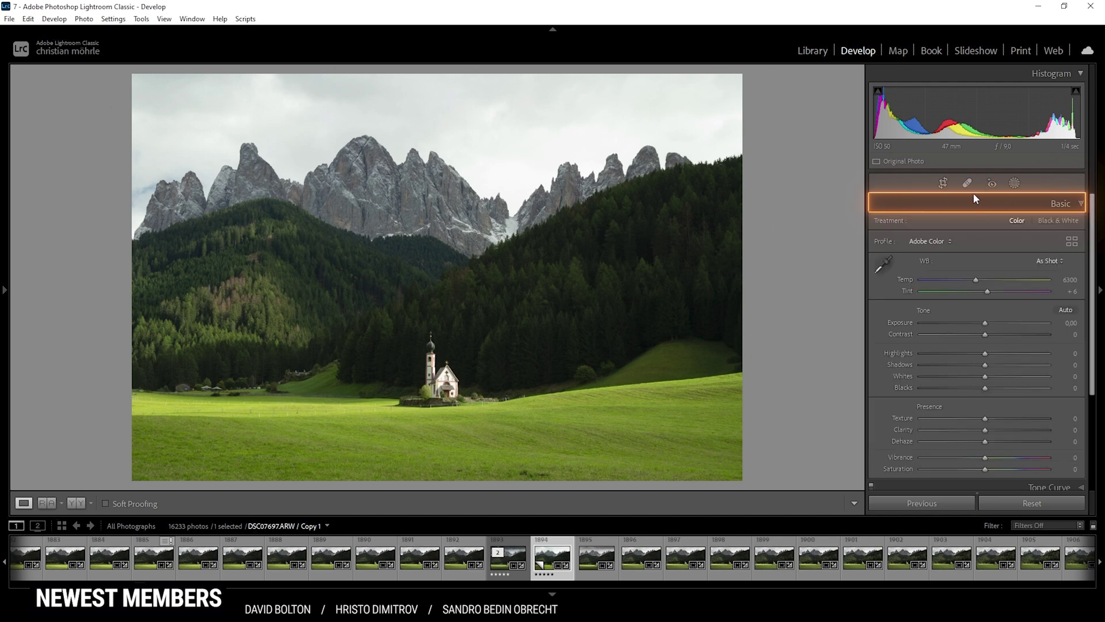
click(911, 241)
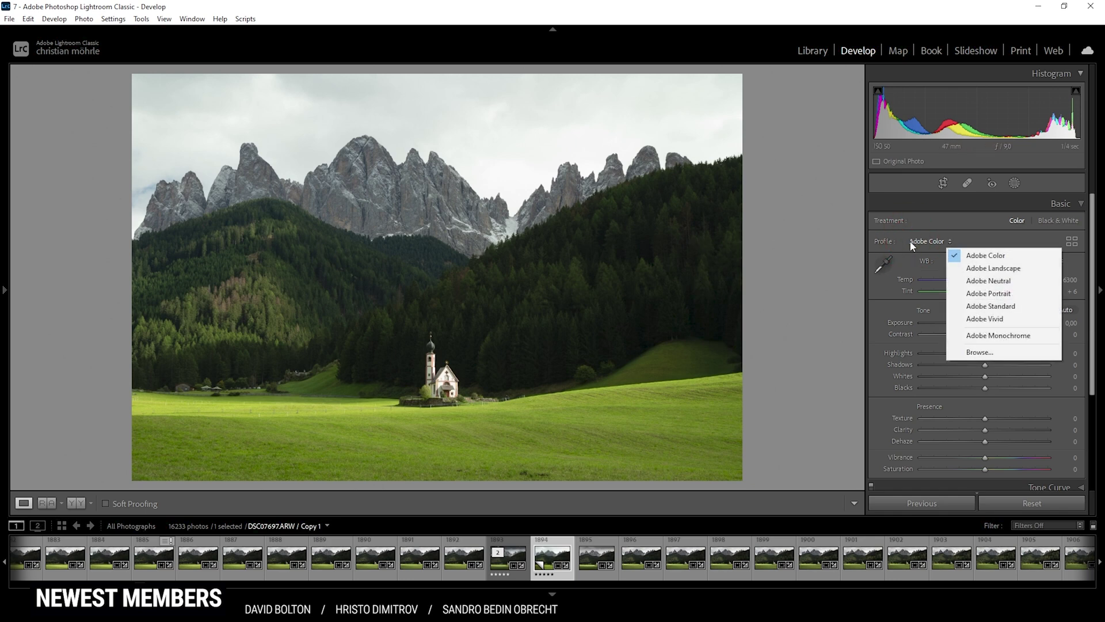
click(989, 281)
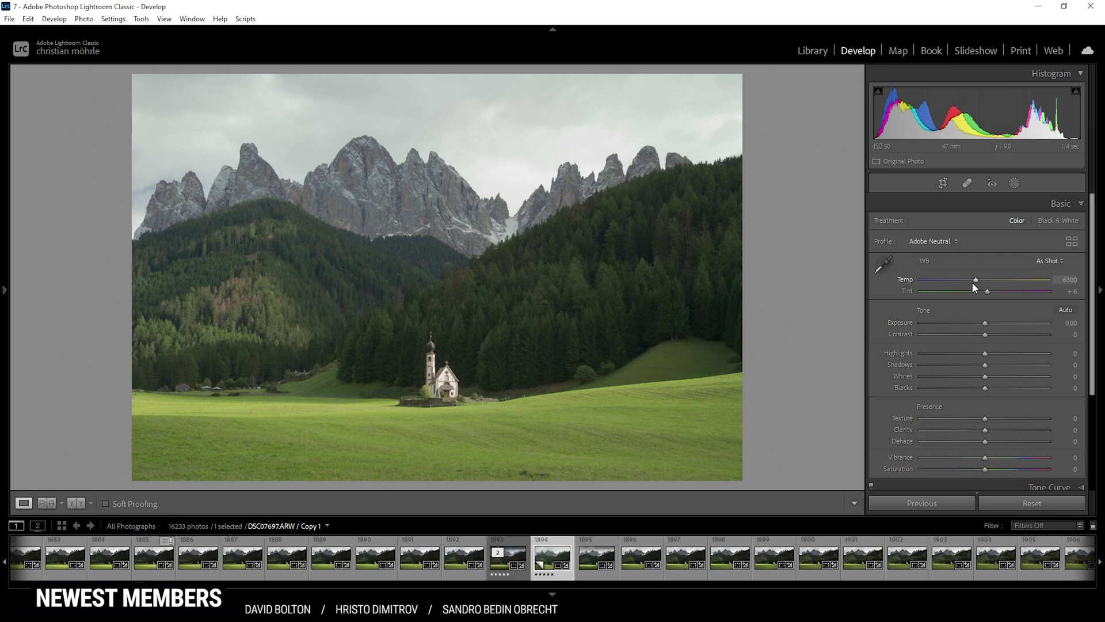
drag(974, 283, 977, 282)
drag(988, 290, 990, 290)
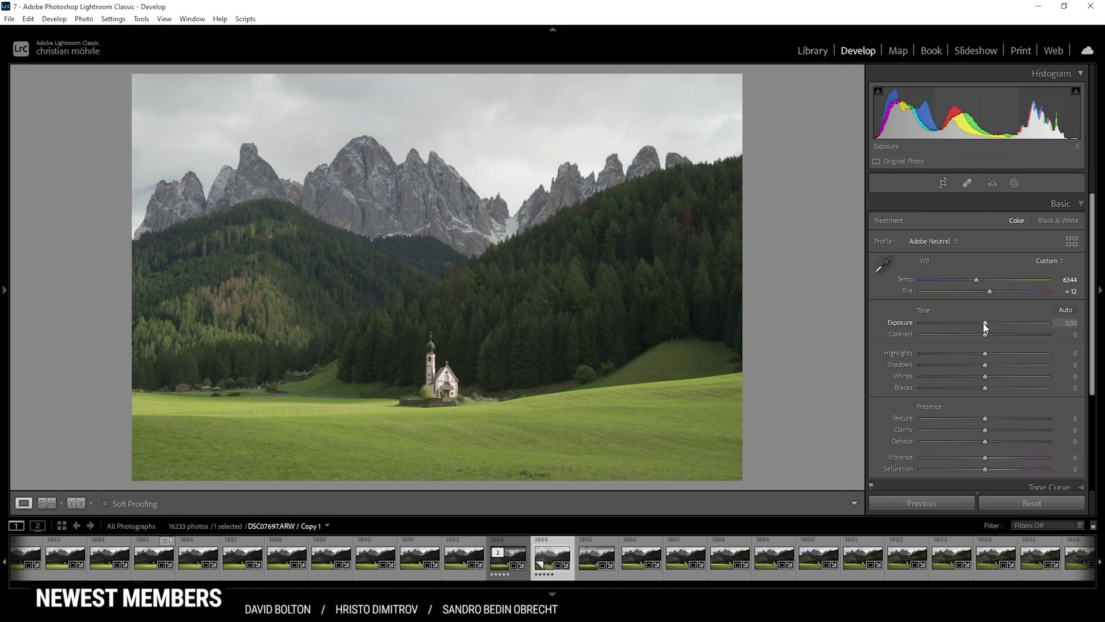
Lower Exposure to −0.97 and set Highlights +8, Whites +8 and Vibrance +19
drag(984, 327, 971, 324)
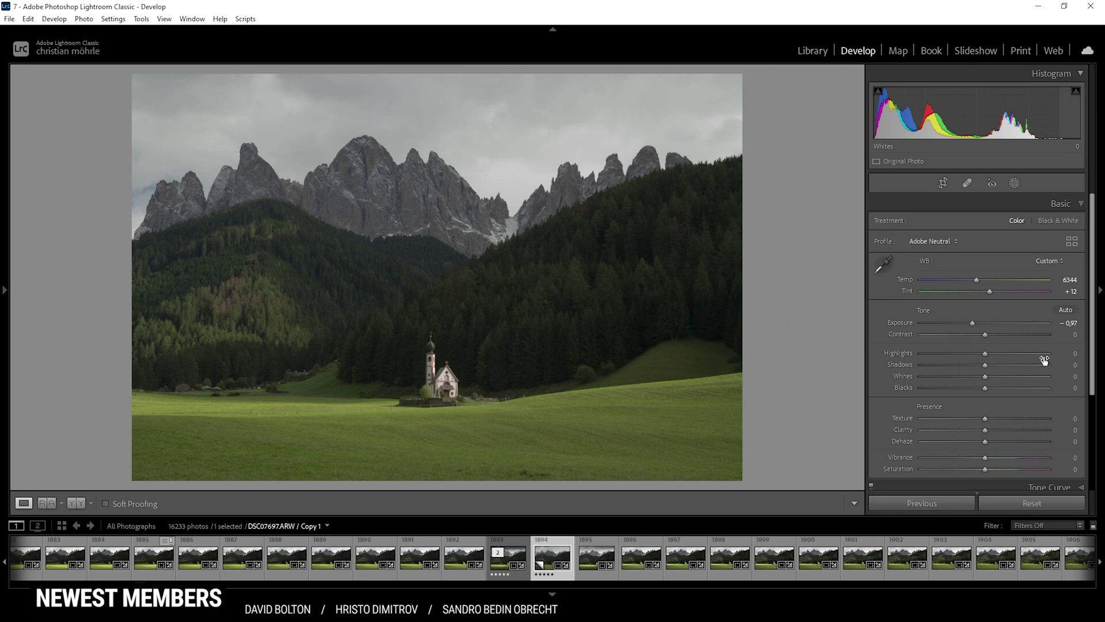
drag(985, 354, 988, 355)
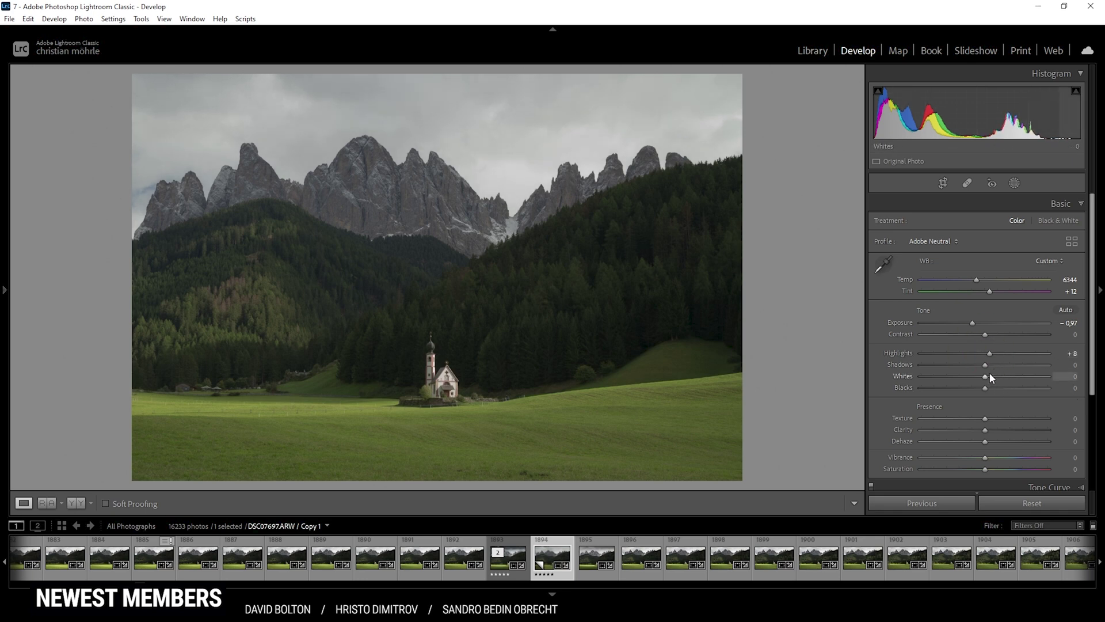
drag(985, 377, 988, 377)
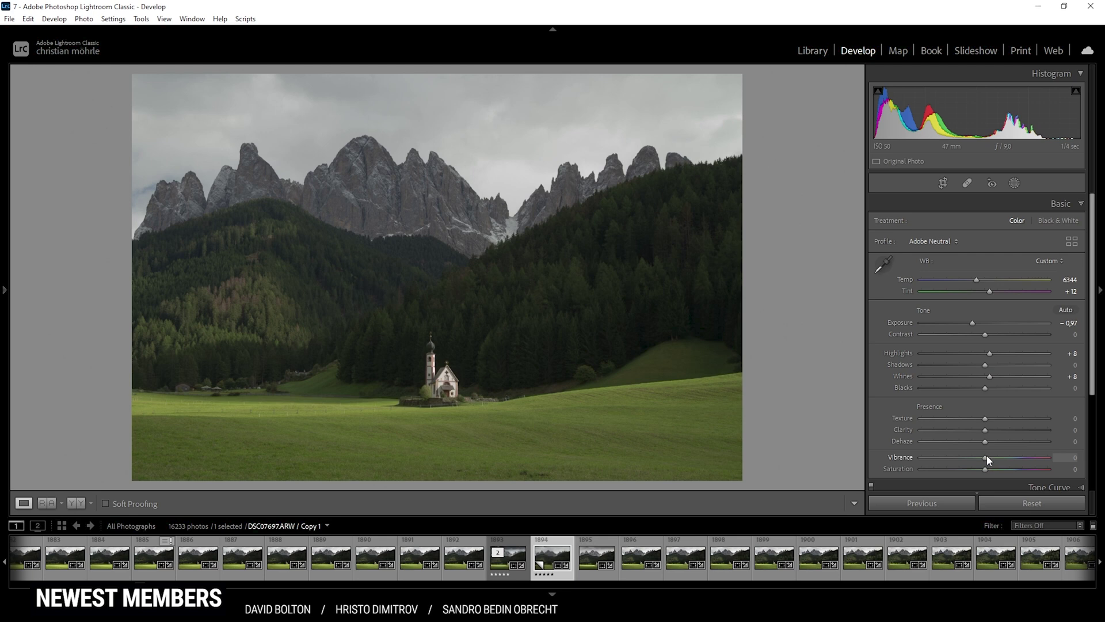
drag(989, 454, 1000, 457)
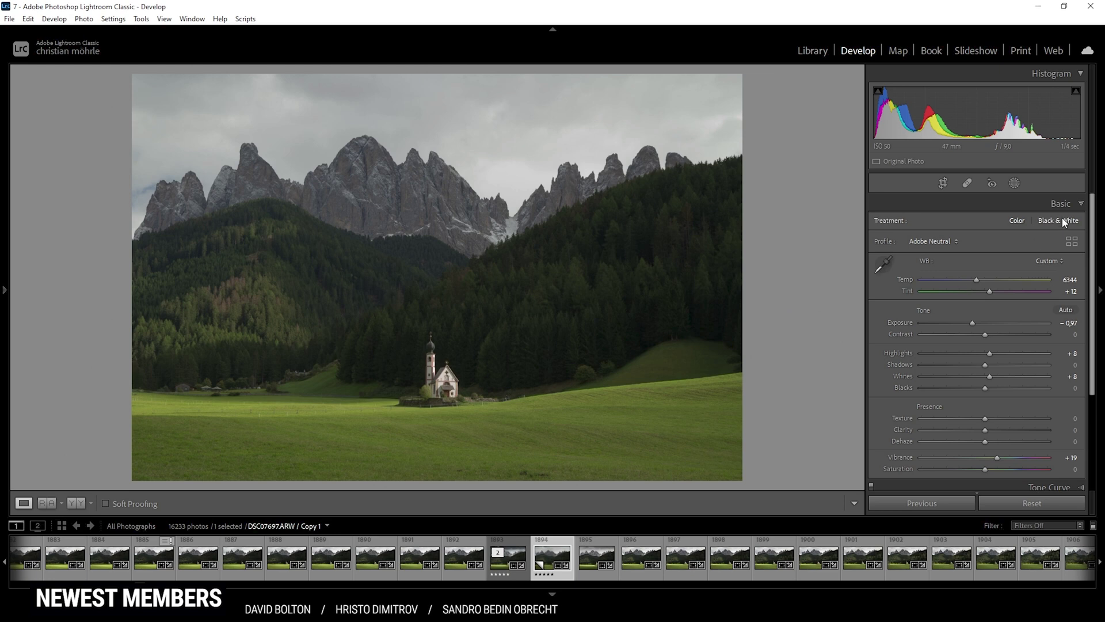
click(1016, 184)
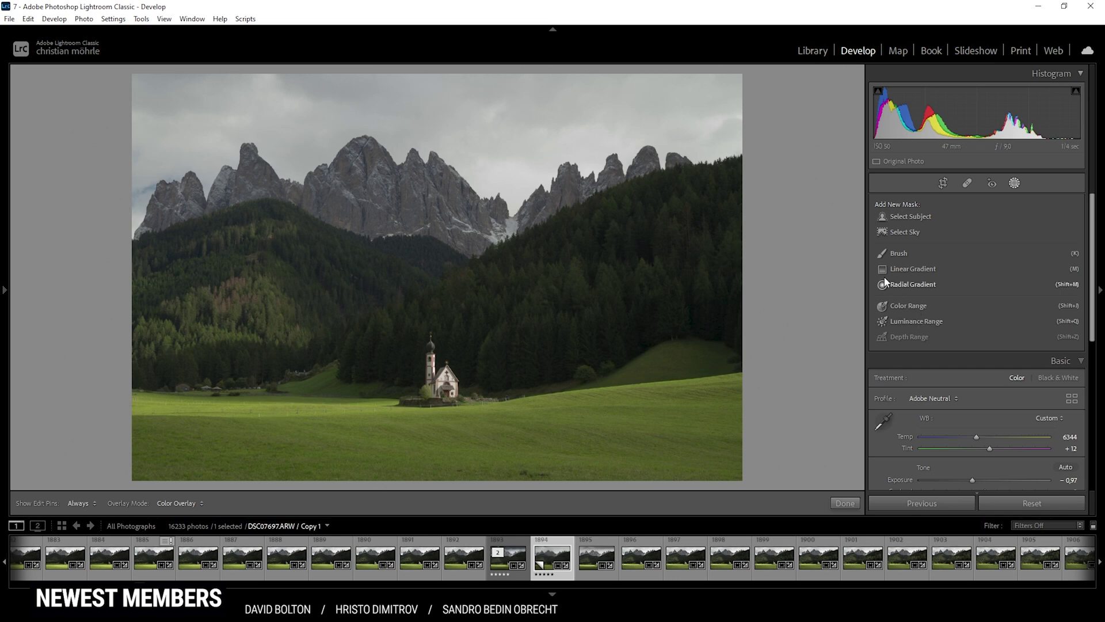
Draw a radial gradient over the meadow, rotated and shifted to centre on the church
click(914, 288)
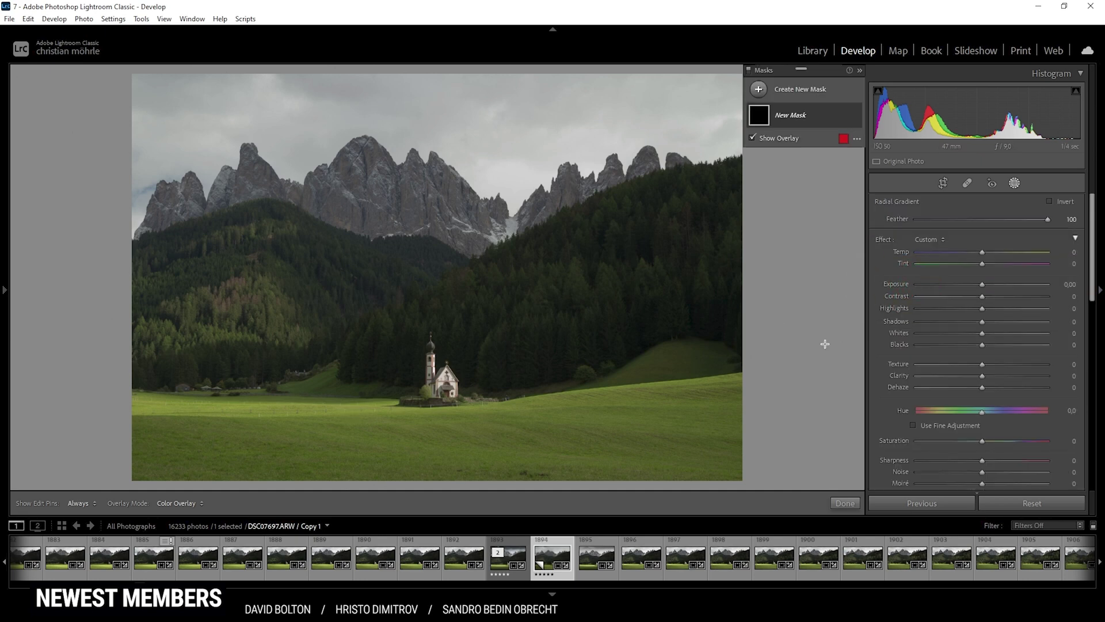
drag(377, 408, 778, 443)
key(ctrl+z)
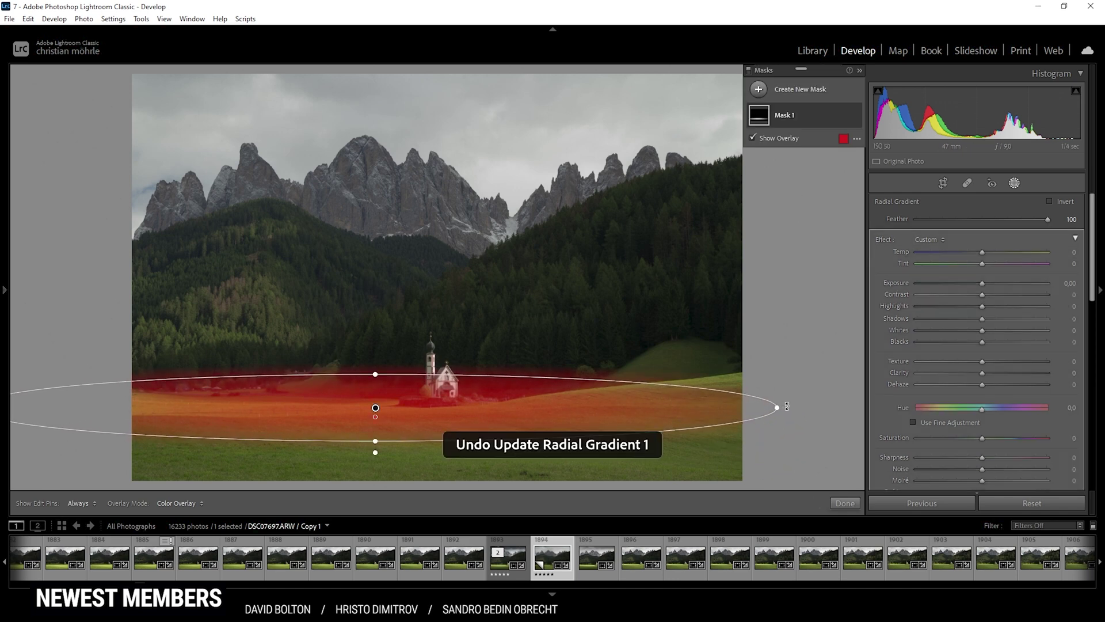
drag(786, 398, 785, 387)
drag(555, 392, 596, 388)
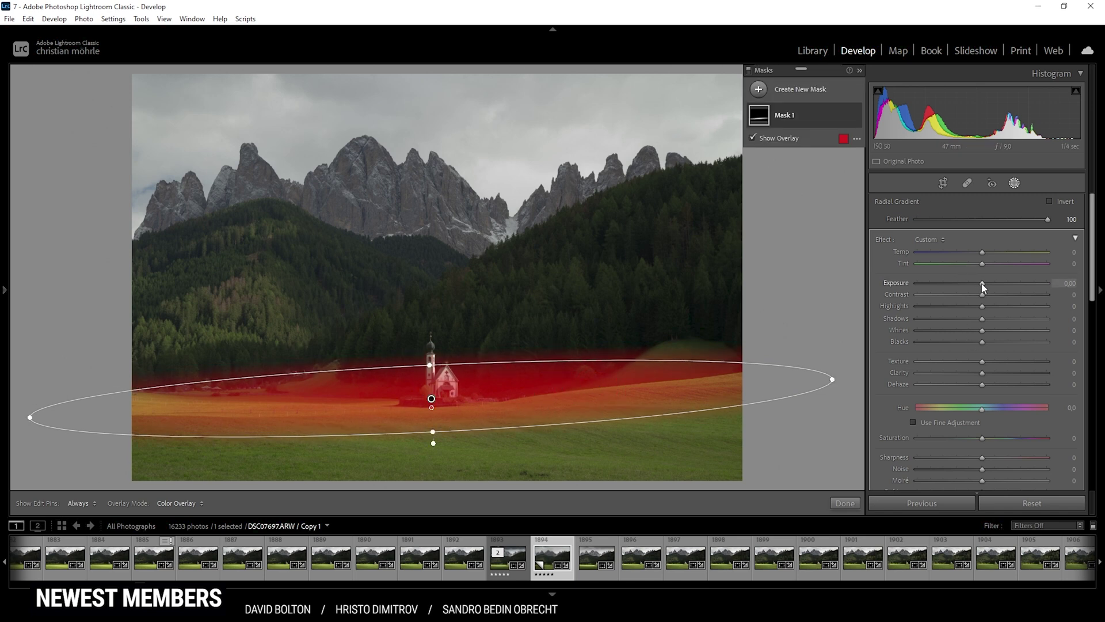
Brighten the radial mask with Exposure 0.46, Highlights 74 and Whites 100
key(o)
drag(982, 283, 989, 285)
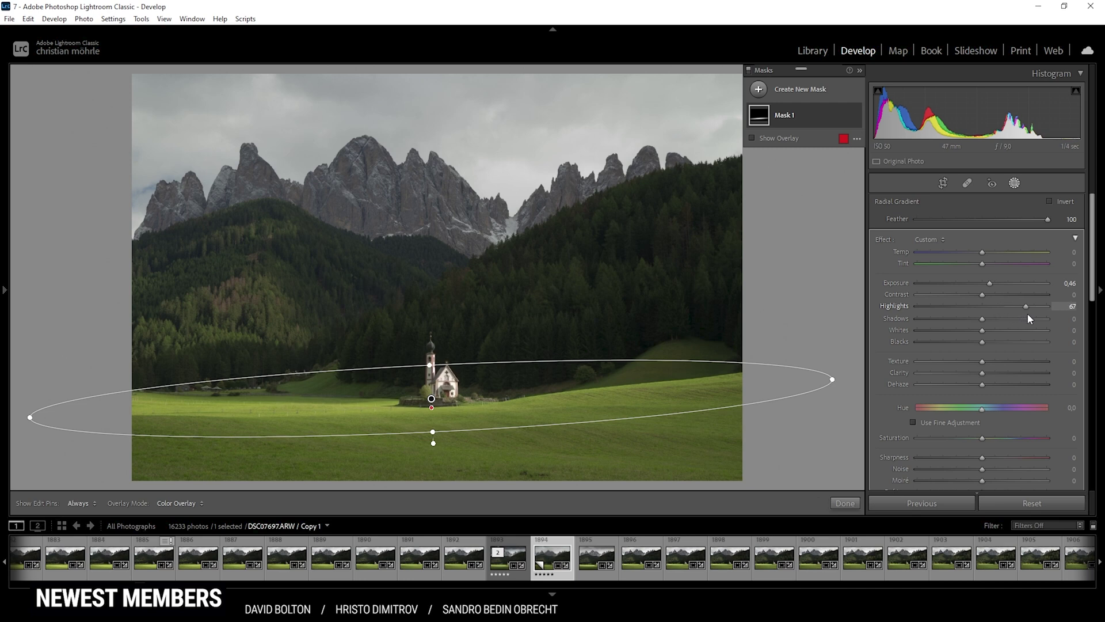
drag(1028, 314, 1055, 335)
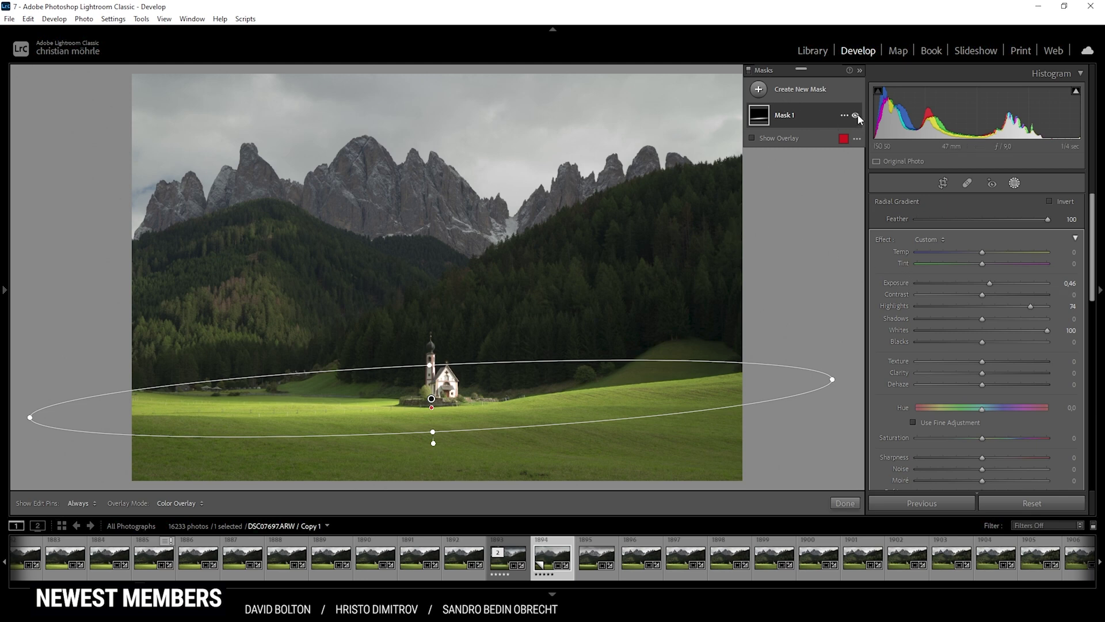
Toggle Mask 1 on and off repeatedly to compare the brightened meadow
click(856, 116)
click(856, 116)
click(856, 116)
click(856, 115)
click(857, 116)
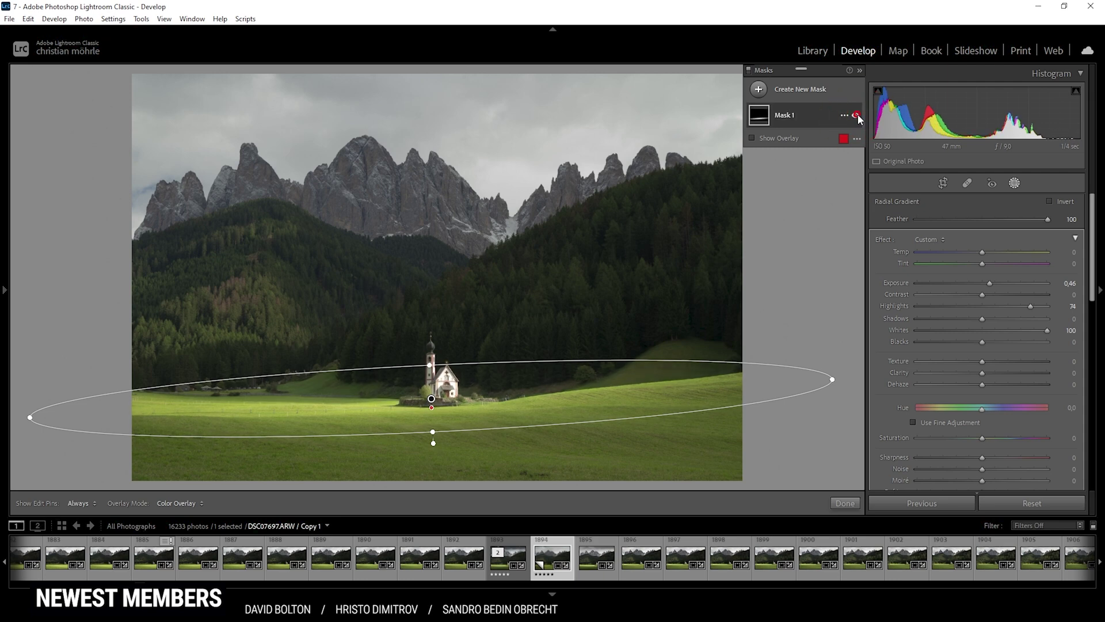
click(856, 116)
click(856, 116)
click(856, 115)
click(856, 115)
click(856, 116)
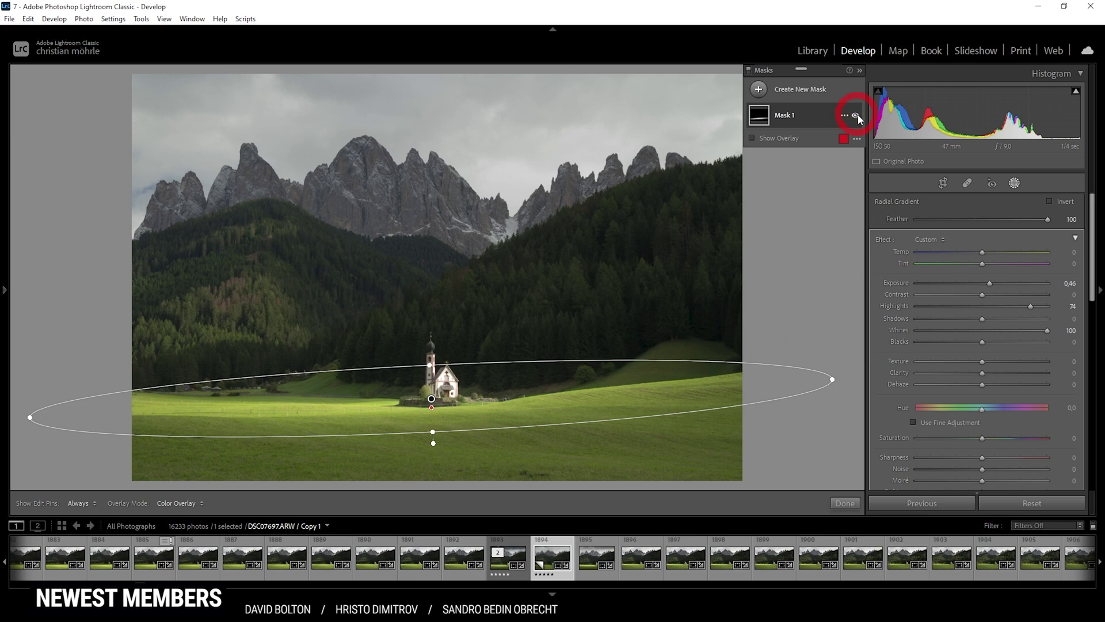
click(856, 115)
click(856, 116)
Add a linear gradient rising from the bottom of the meadow and darken it to Exposure −1.31
click(762, 91)
click(797, 165)
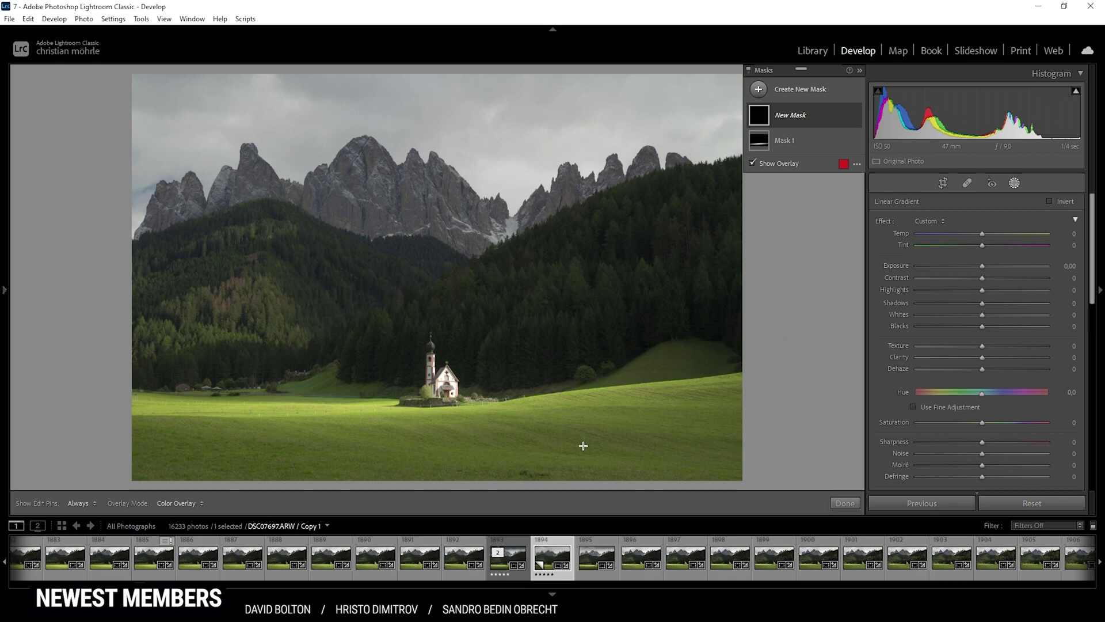
click(130, 453)
drag(420, 443, 421, 406)
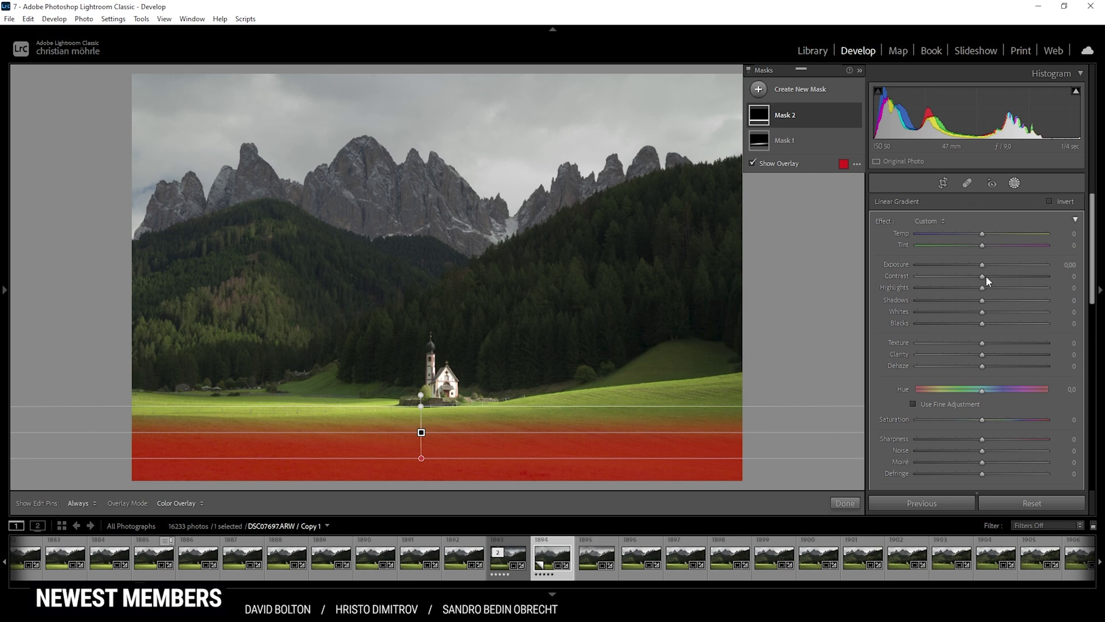
drag(982, 265, 960, 269)
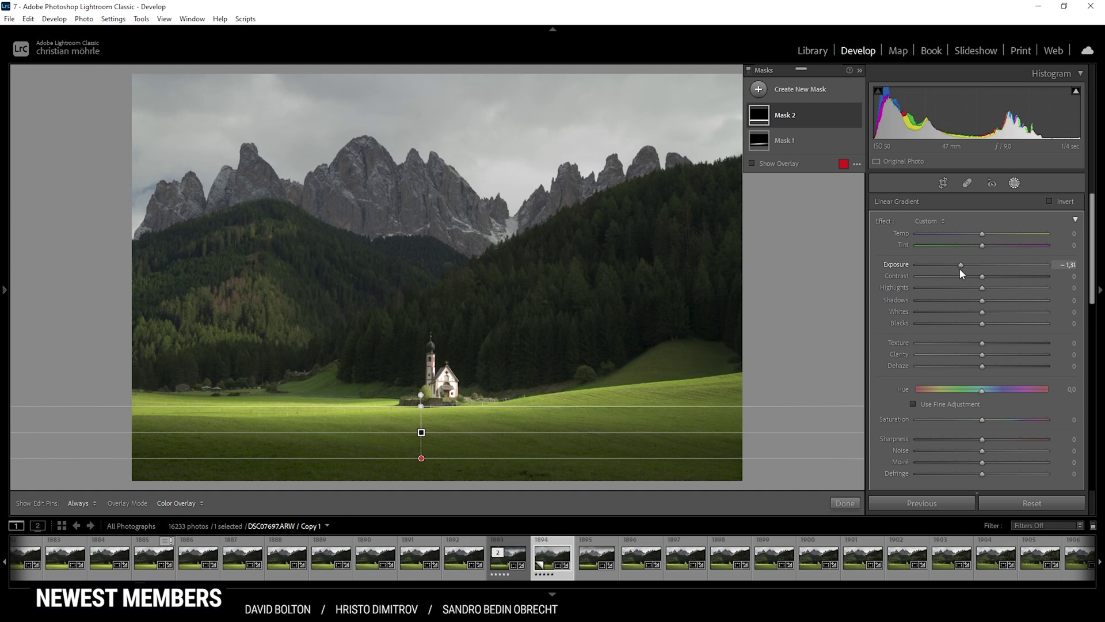
drag(959, 268, 959, 268)
click(1015, 182)
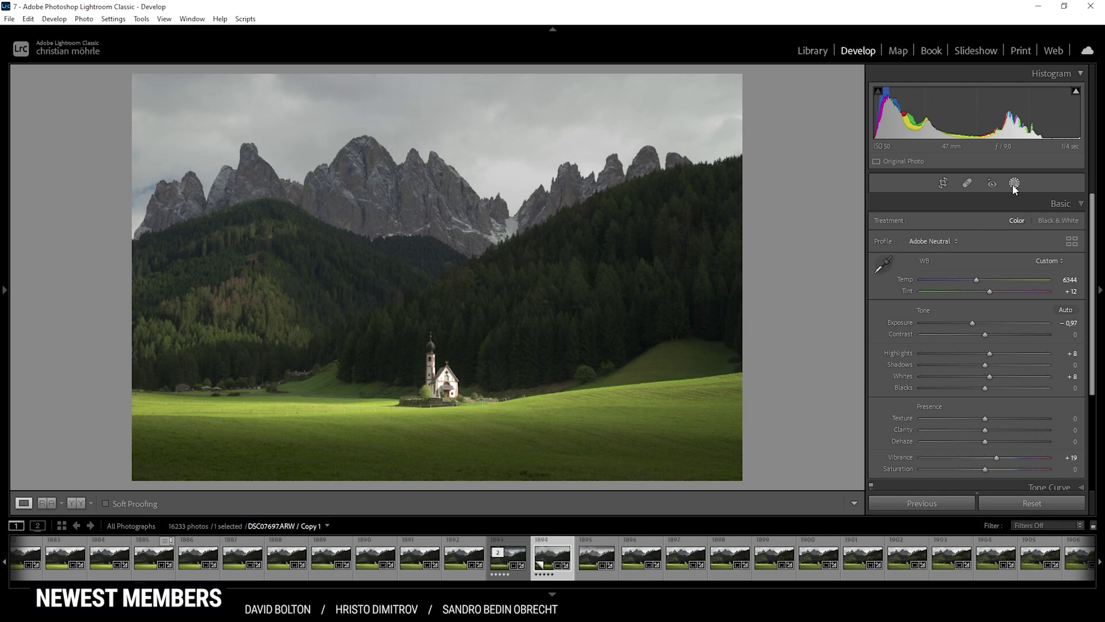
Add a Select Sky mask and darken the sky to Exposure −0.39
click(1014, 183)
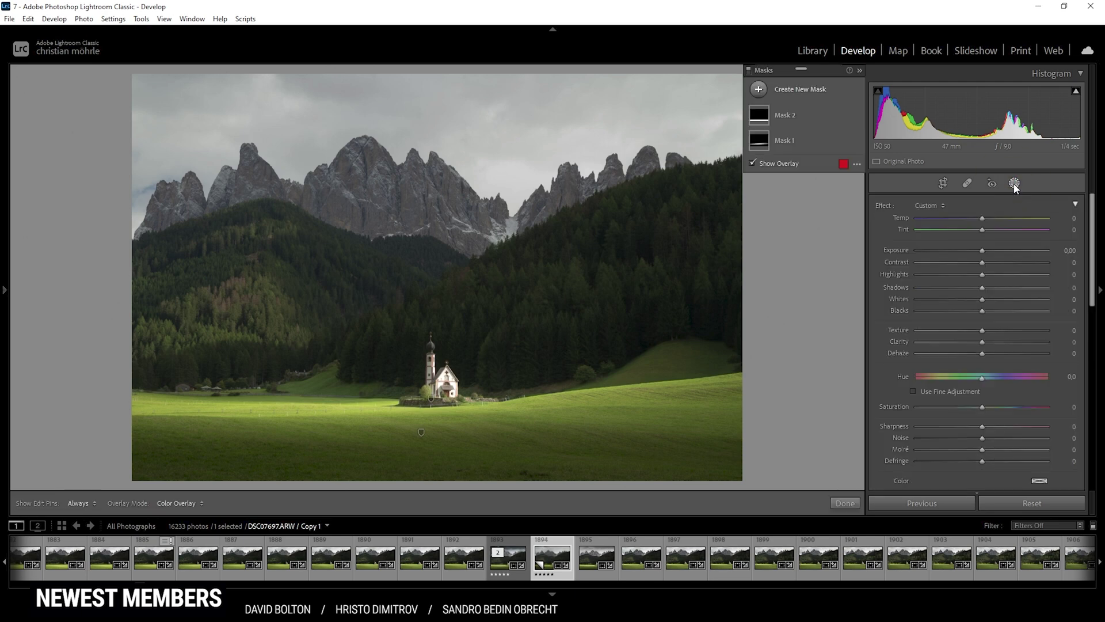
click(758, 91)
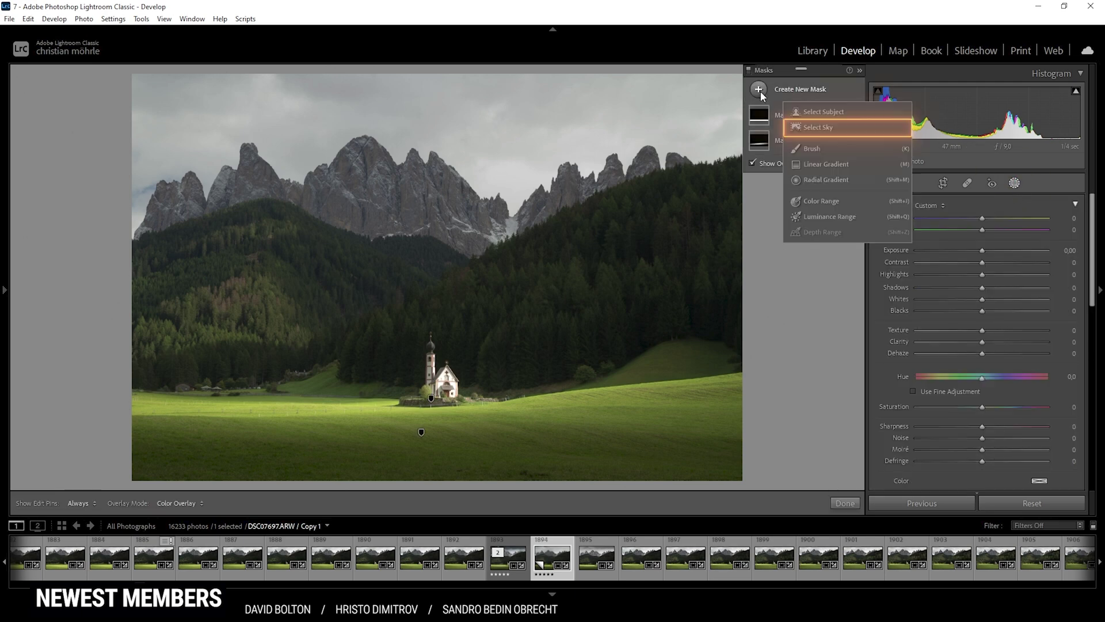
click(831, 129)
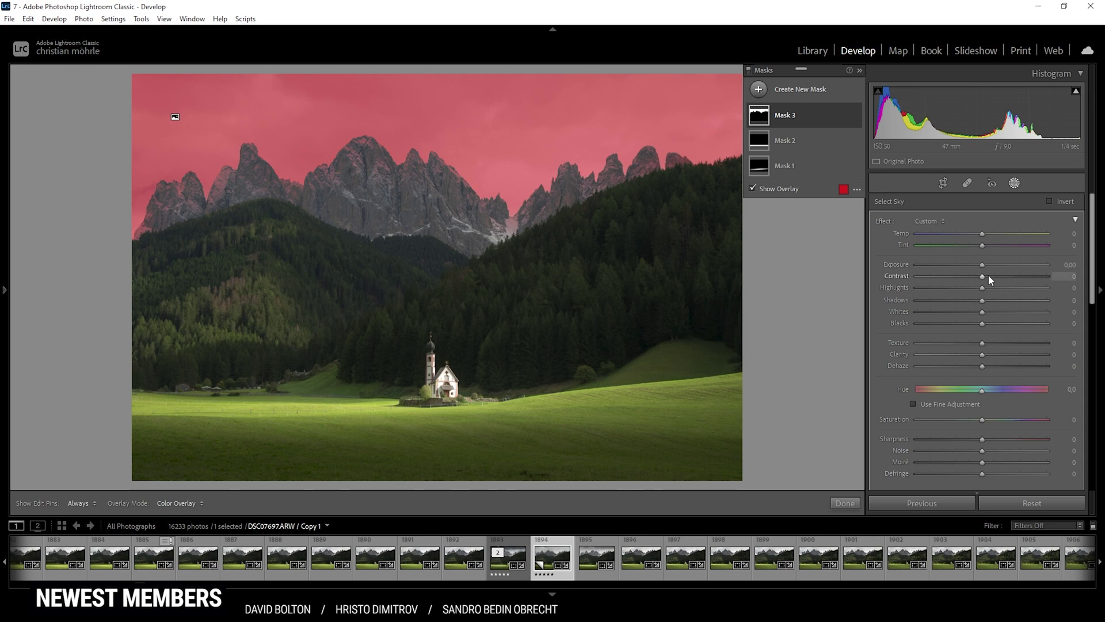
key(o)
drag(982, 265, 976, 268)
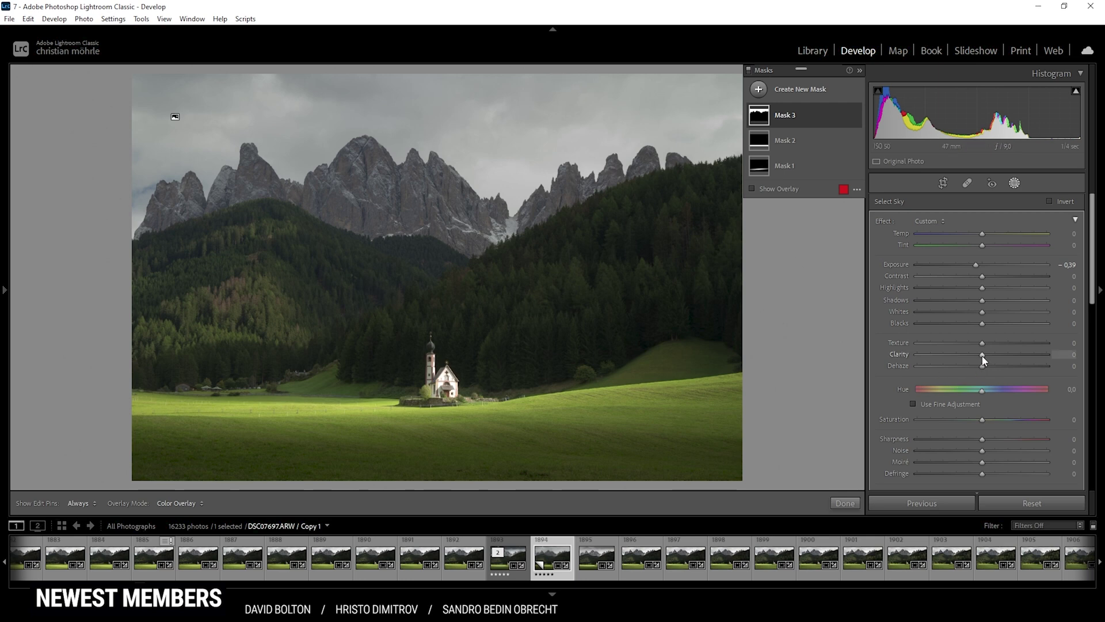
Give the sky mask Clarity 100, Contrast 86 and Temp −12
drag(984, 360, 1083, 358)
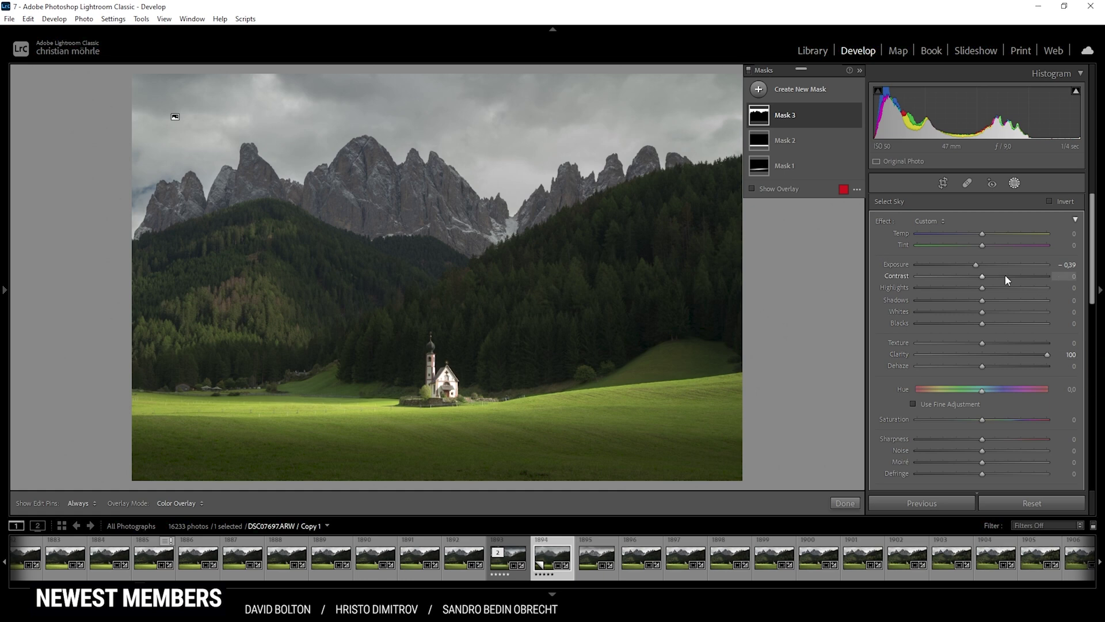
drag(987, 280, 1036, 265)
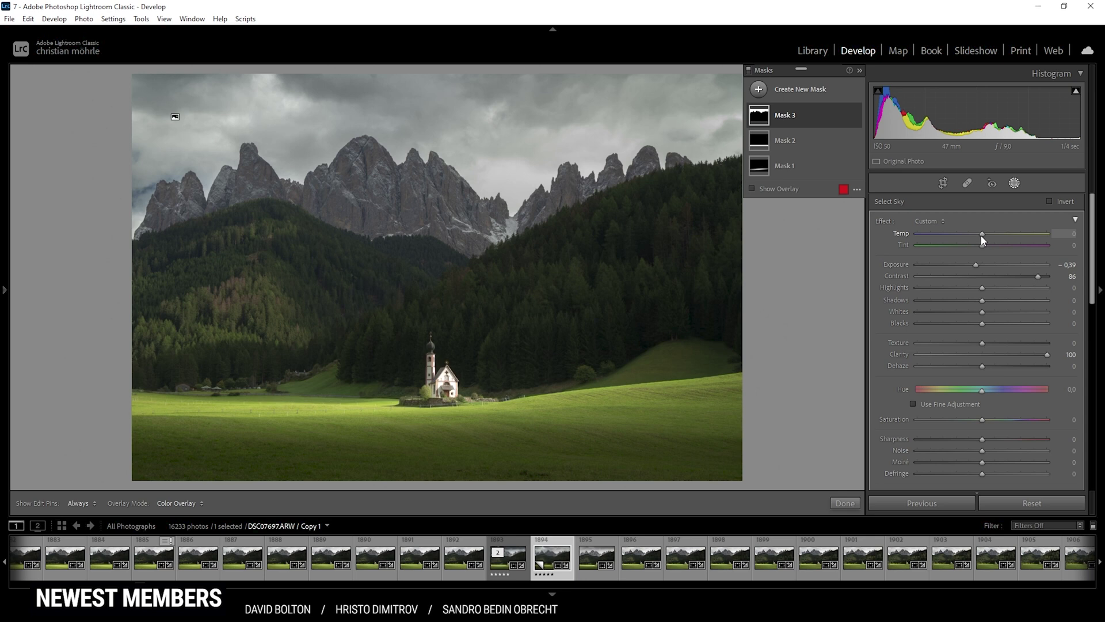
drag(981, 236, 973, 235)
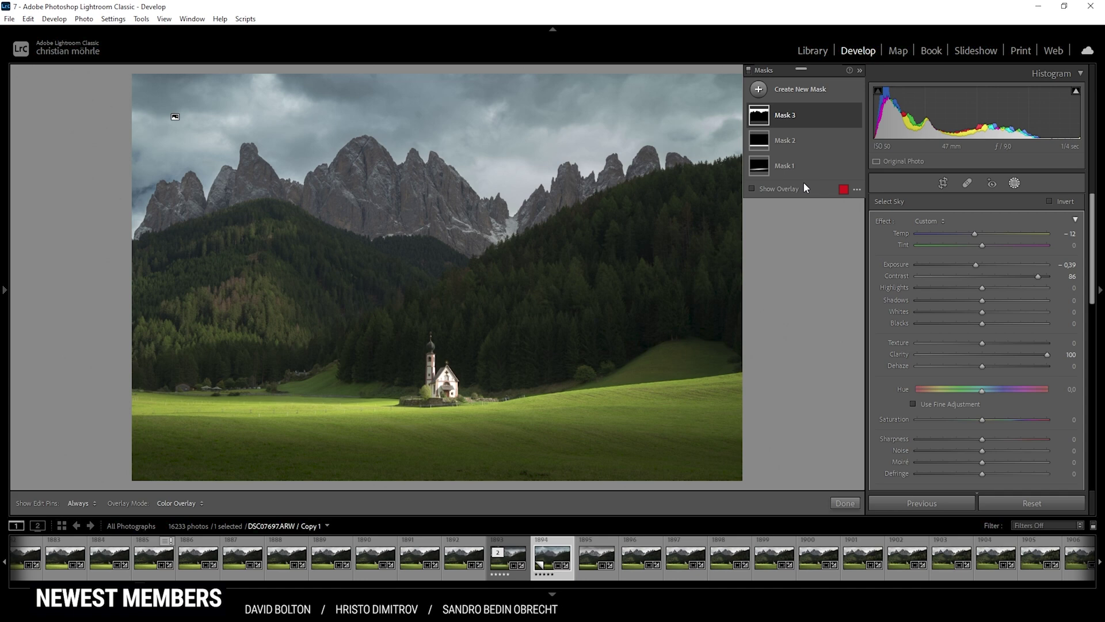
Draw a linear gradient down from the top of the sky and darken it to Exposure −2.02
click(757, 90)
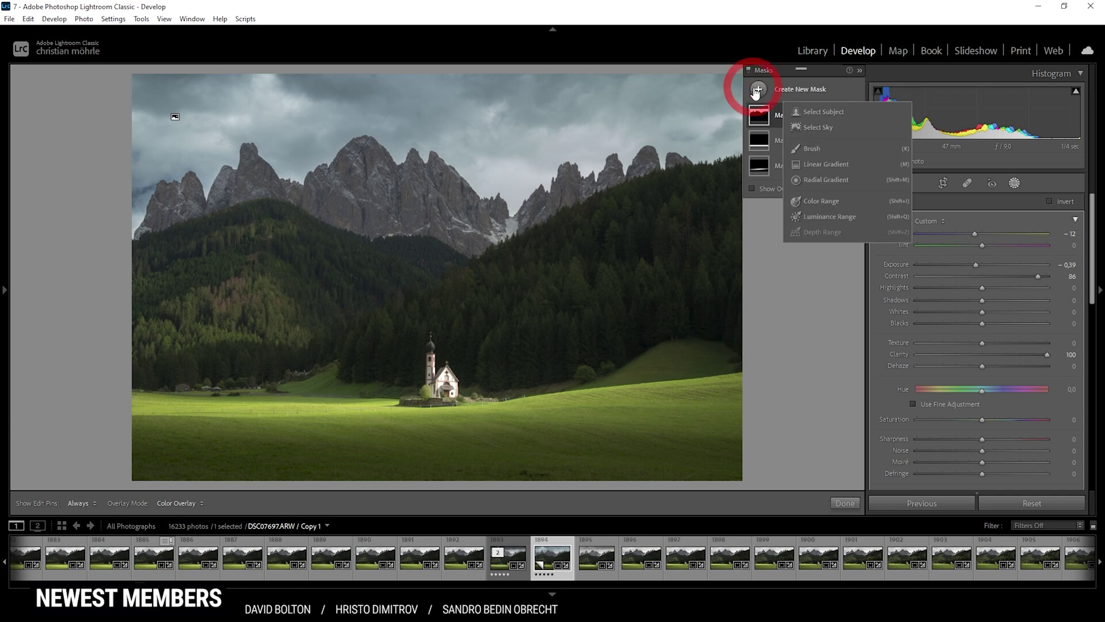
click(811, 163)
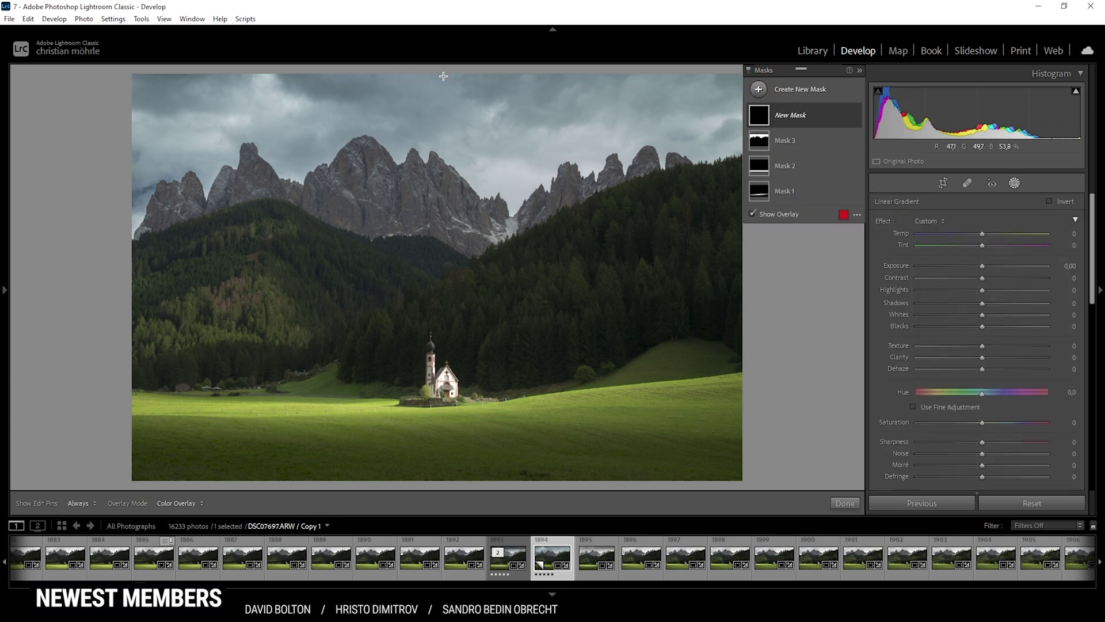
drag(451, 75, 451, 154)
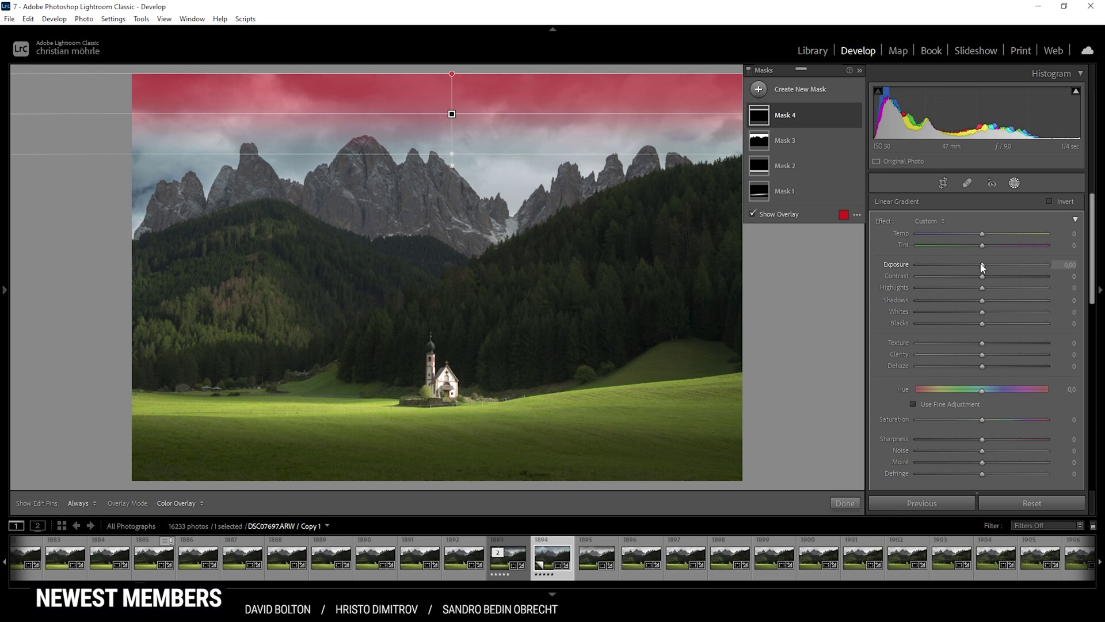
key(o)
drag(980, 263, 948, 261)
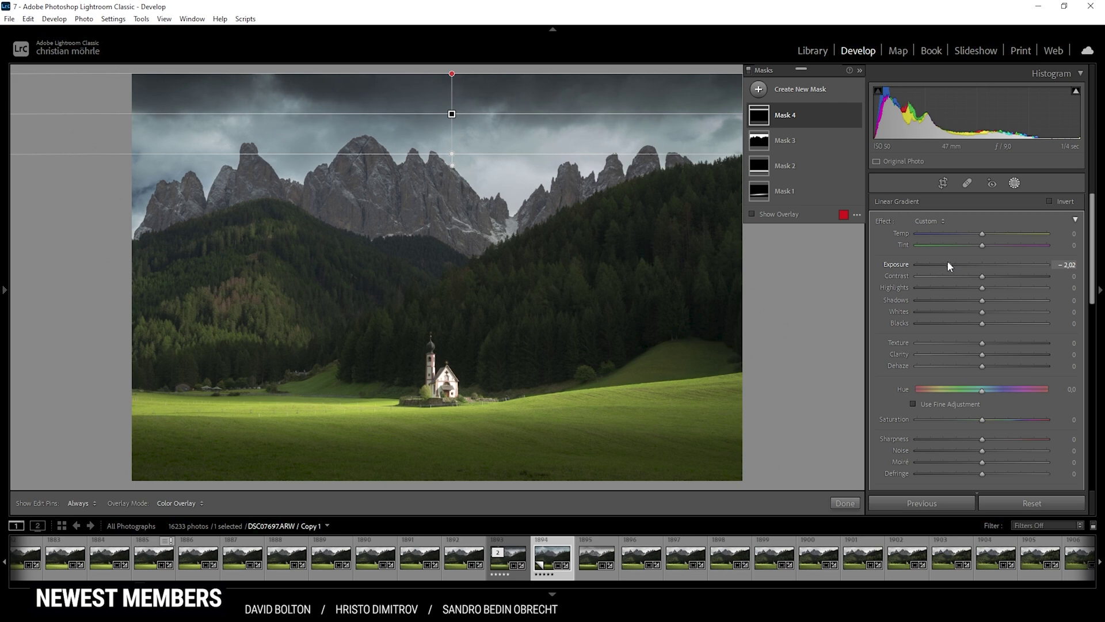
key(shift+w)
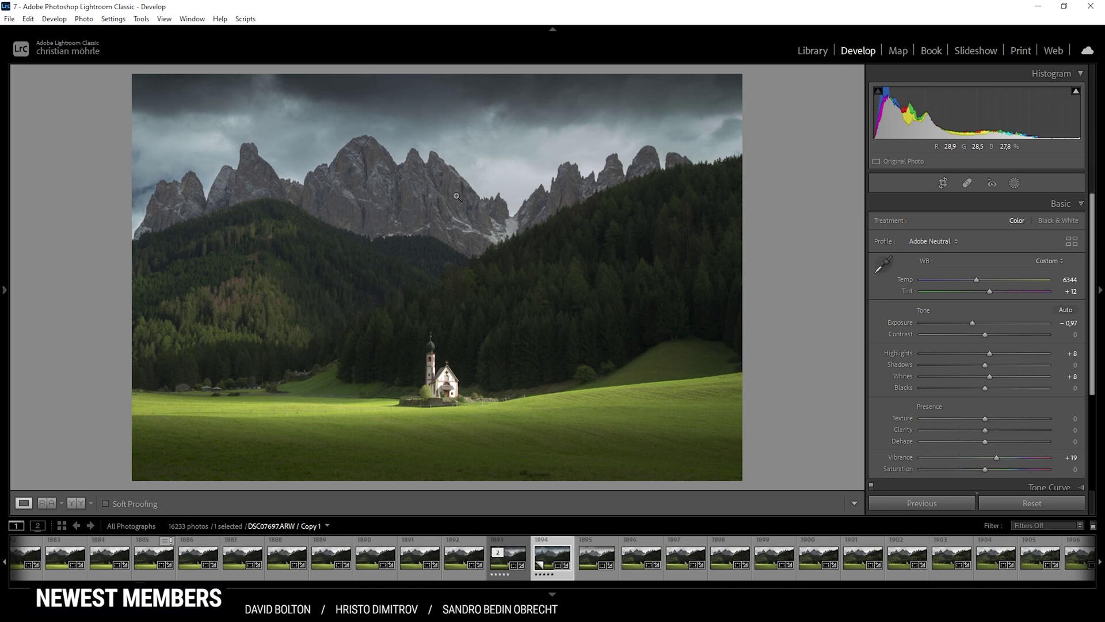
click(1015, 184)
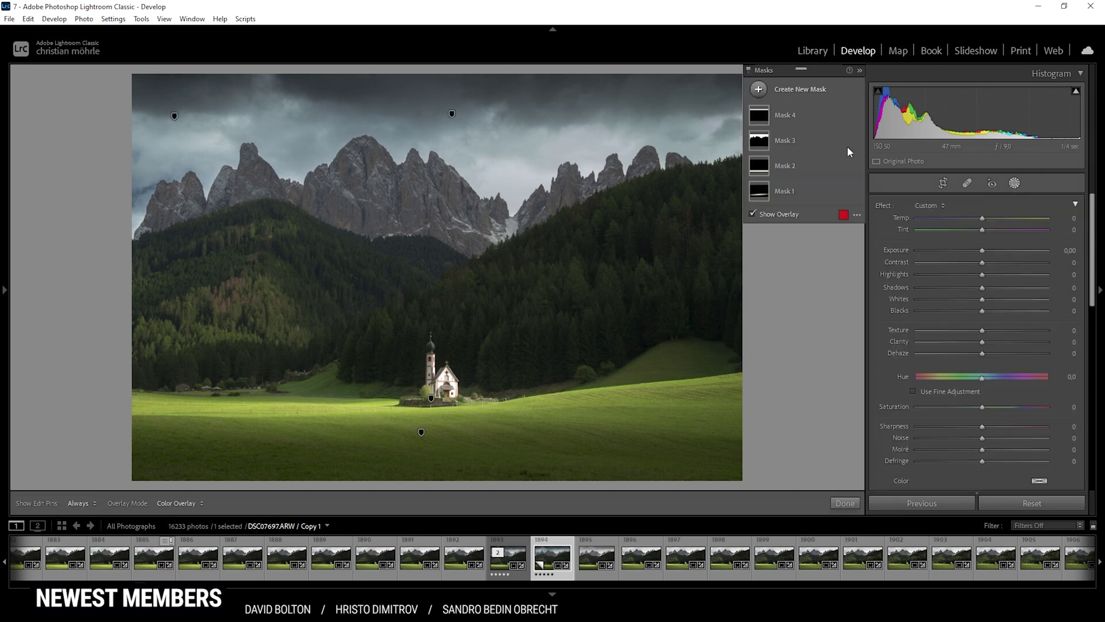
Draw a radial gradient Mask 5 over the gap between the mountain peaks
click(759, 91)
click(829, 177)
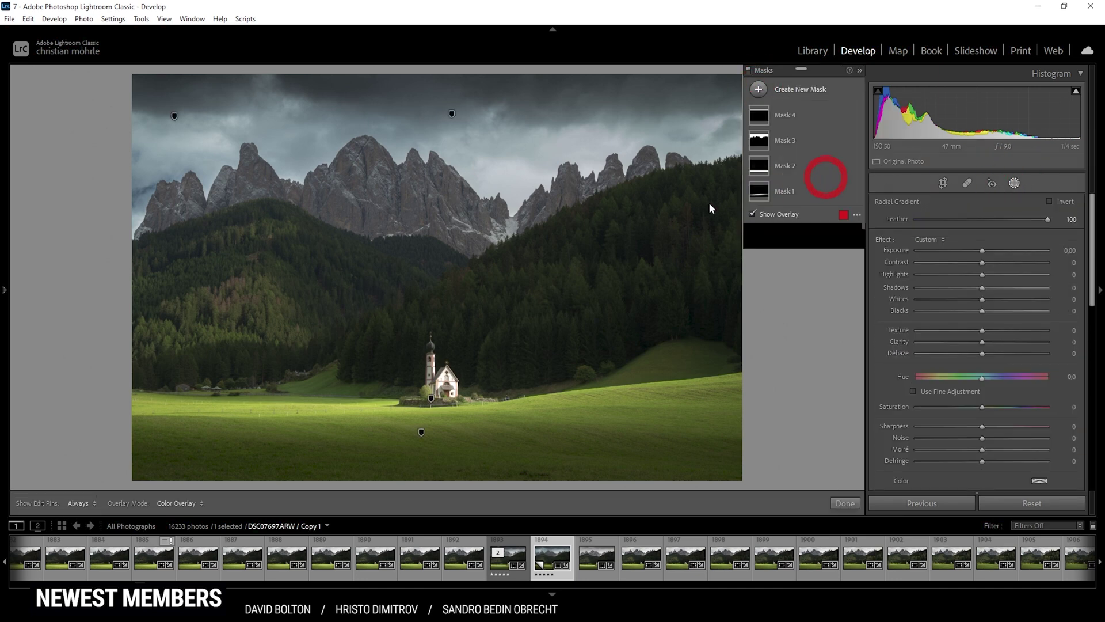
drag(519, 194, 568, 217)
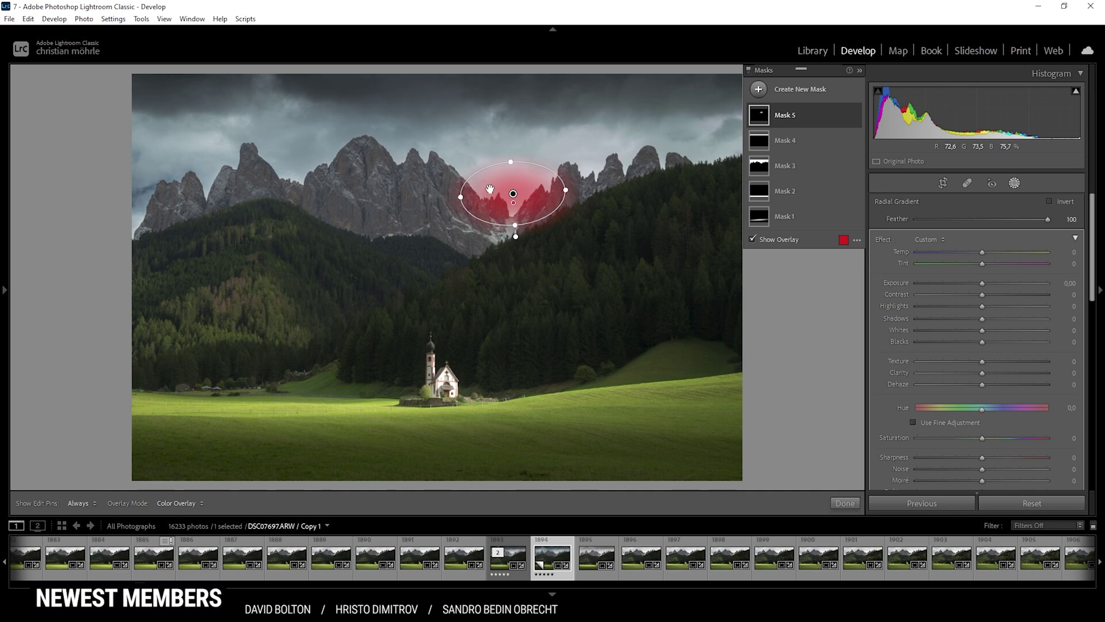
drag(517, 195, 515, 200)
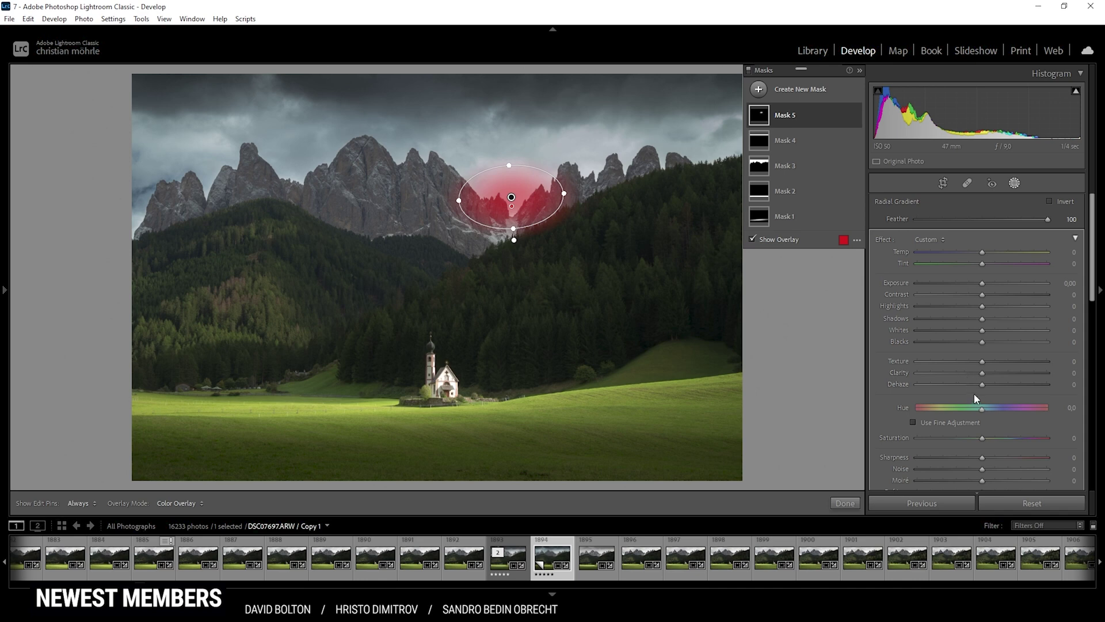
Set Mask 5 to Dehaze −27, Blacks 8 and Whites 21, then reshape and lower the ellipse
drag(981, 384, 950, 384)
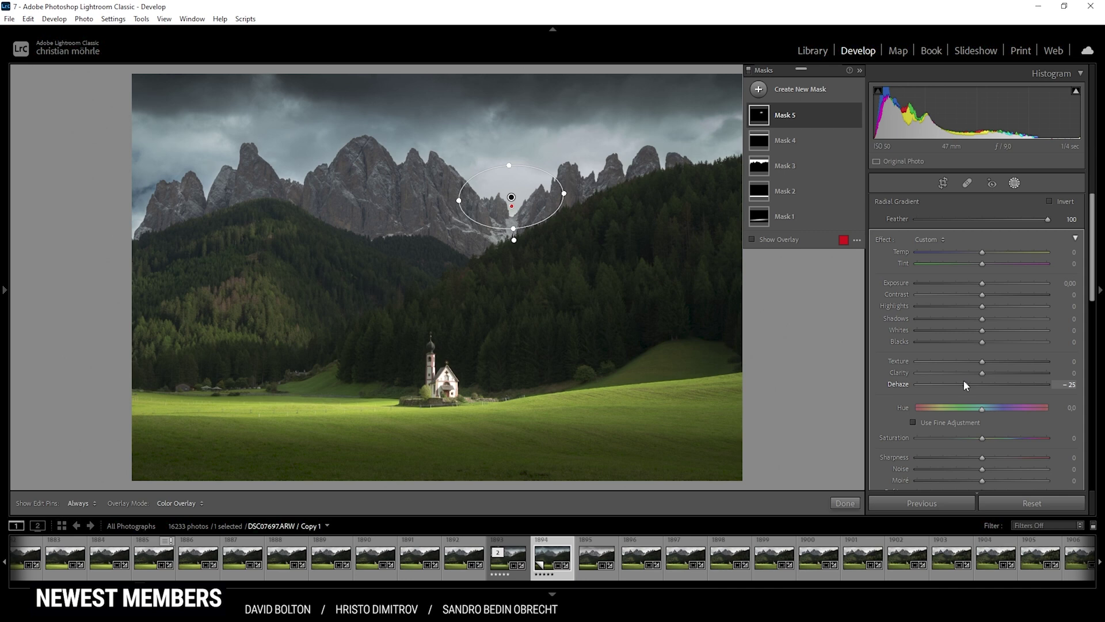
click(963, 383)
click(990, 342)
drag(989, 344, 988, 344)
drag(985, 331, 998, 330)
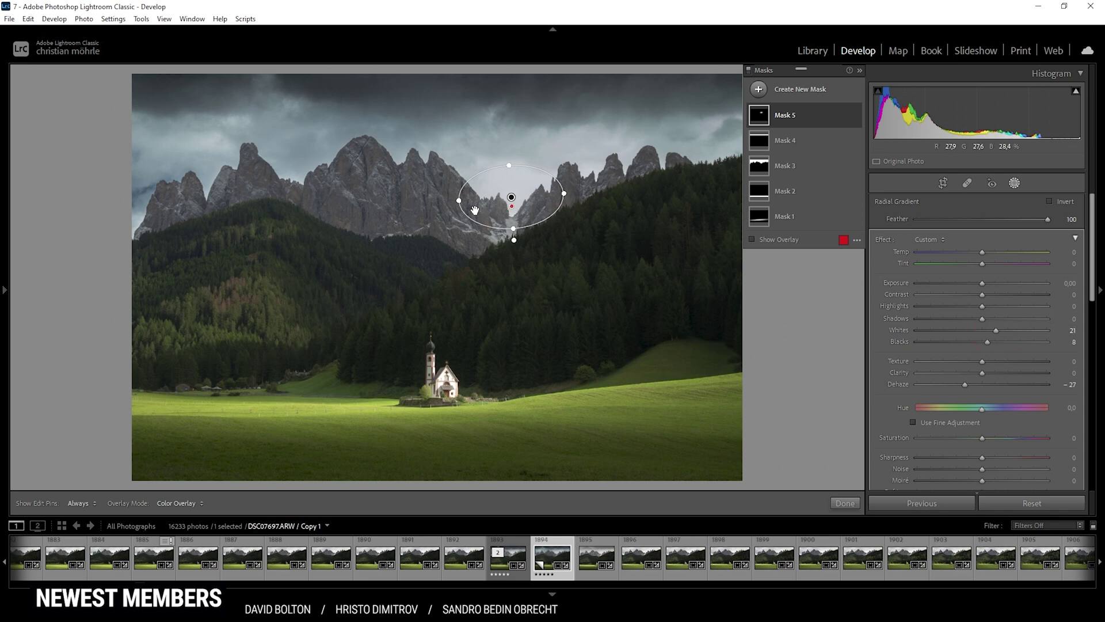
drag(456, 197, 464, 192)
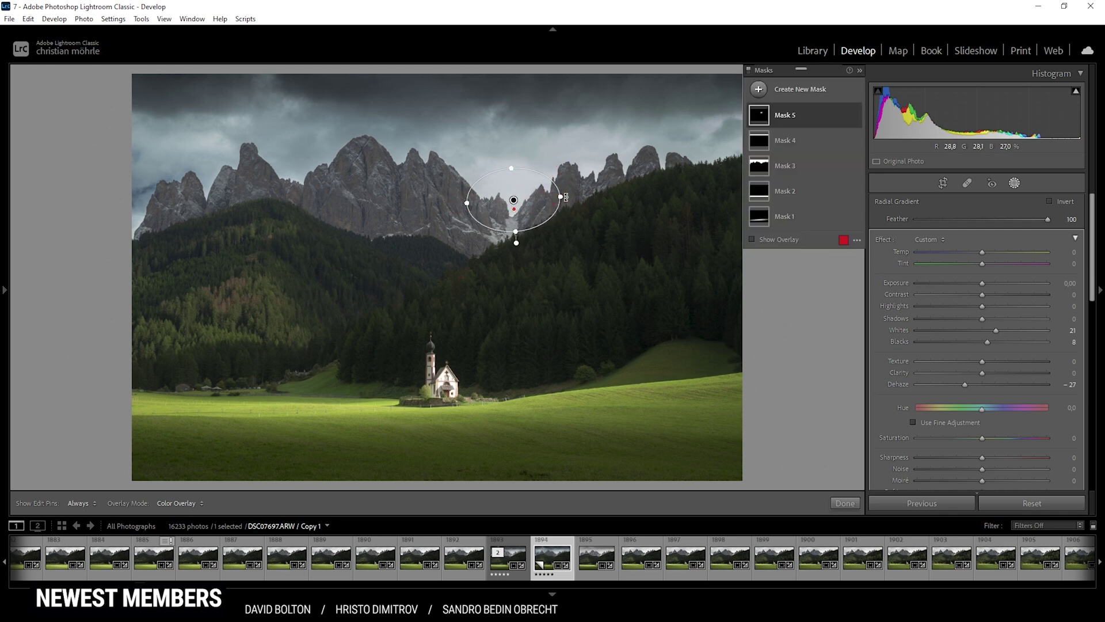
drag(519, 208, 519, 210)
click(796, 114)
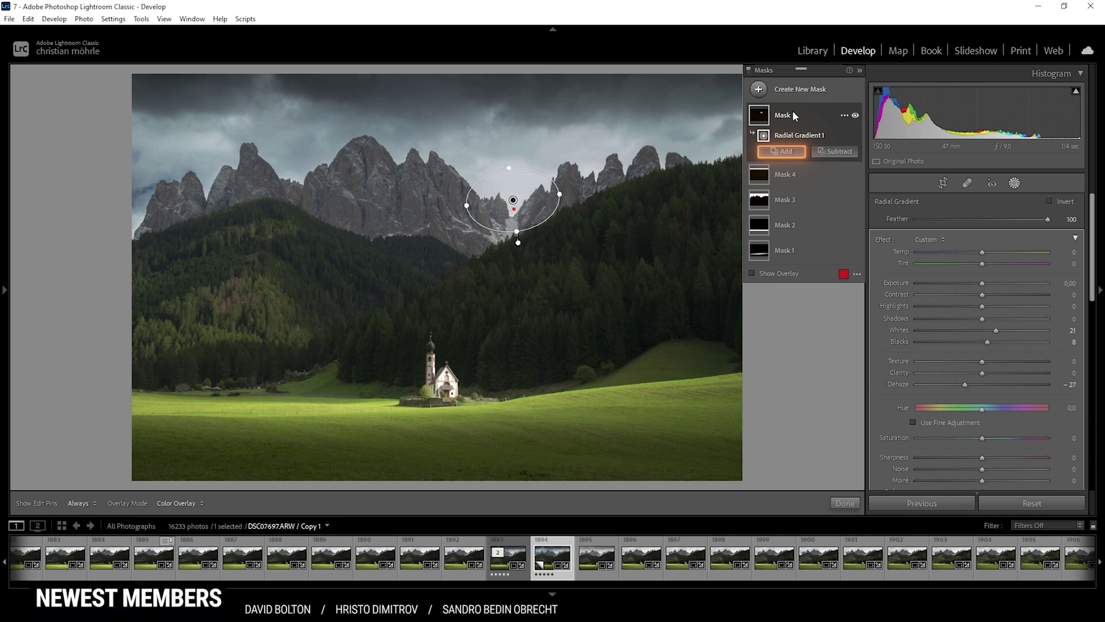
Add two more radial gradients to Mask 5 over the left and right peaks
click(781, 152)
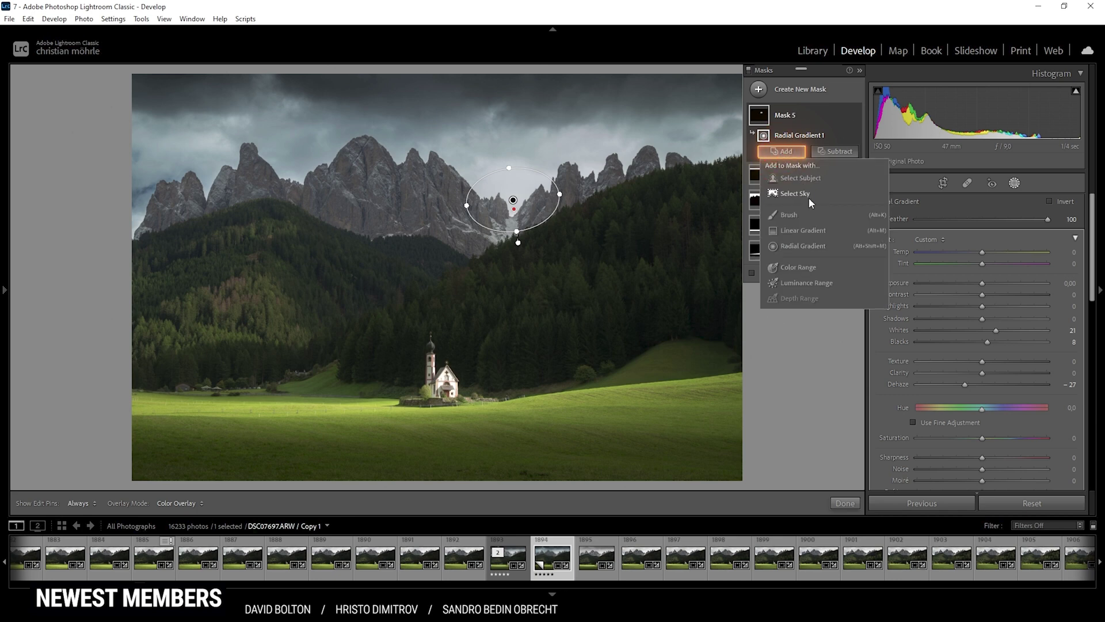
click(808, 246)
mouse_move(288, 169)
mouse_down()
mouse_move(317, 187)
mouse_move(293, 175)
mouse_up()
click(332, 179)
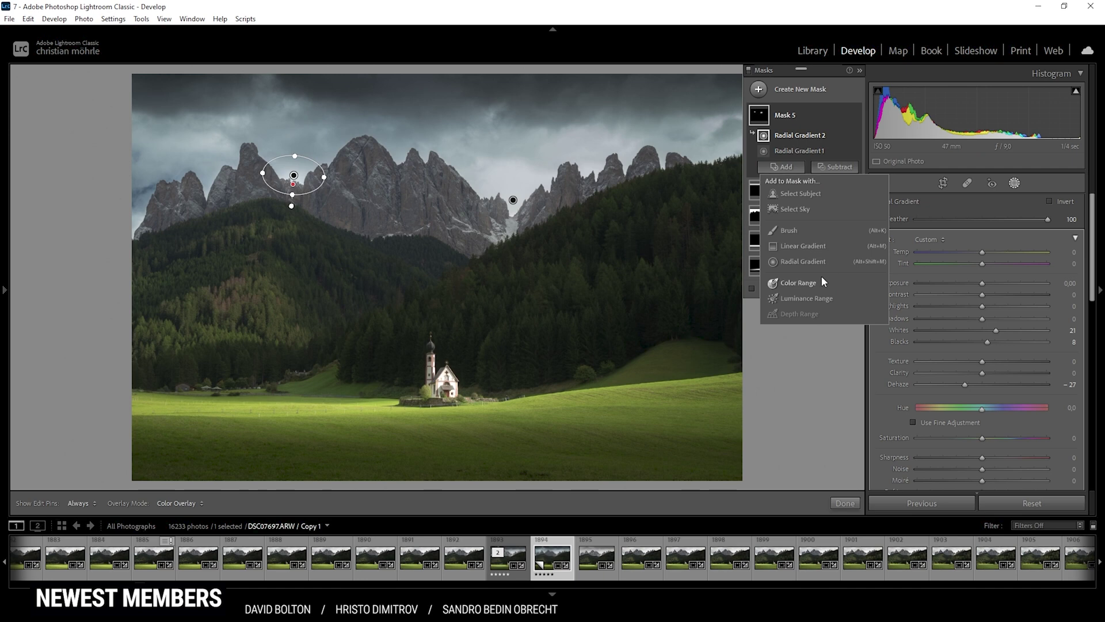
key(shift+m)
drag(594, 166, 616, 181)
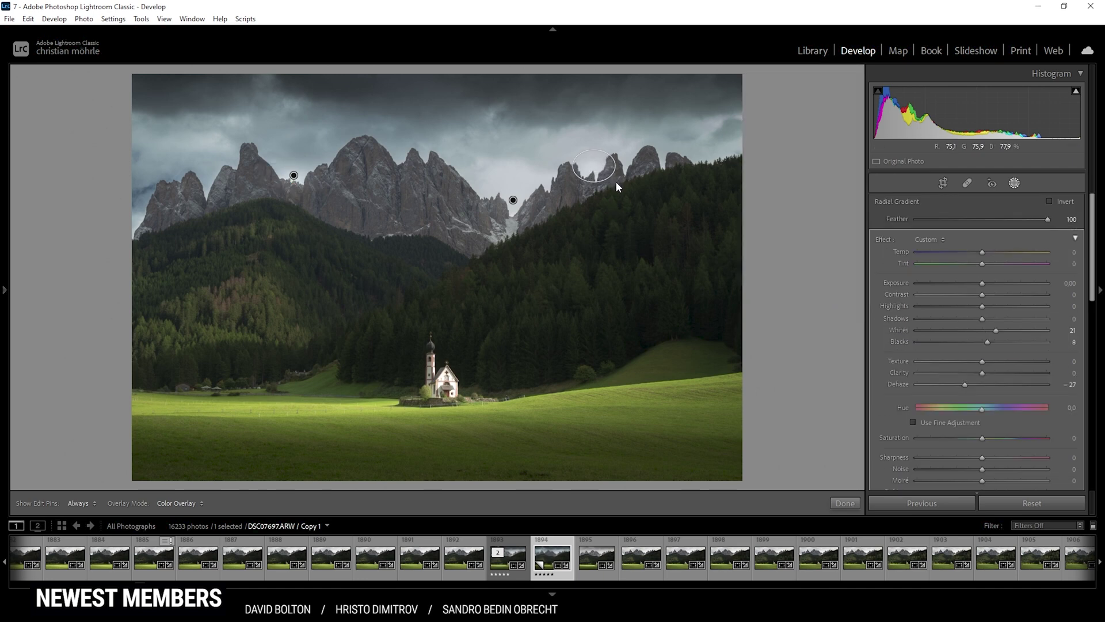
click(1016, 184)
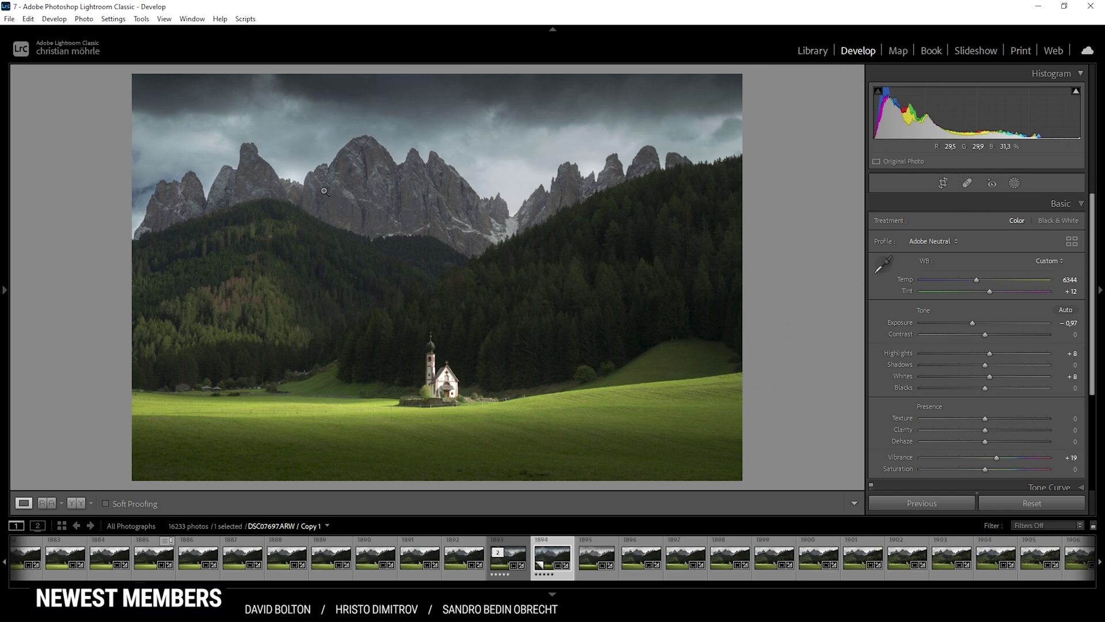
Create a Color Range mask sampled from the mountain rock, with Refine at 9
click(1015, 183)
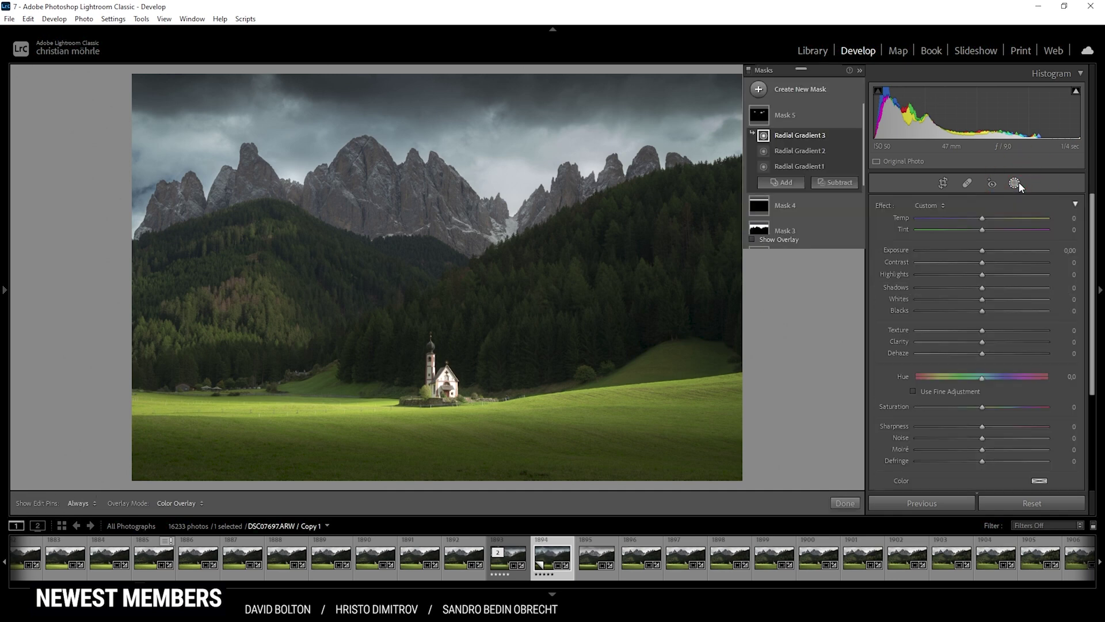
click(761, 89)
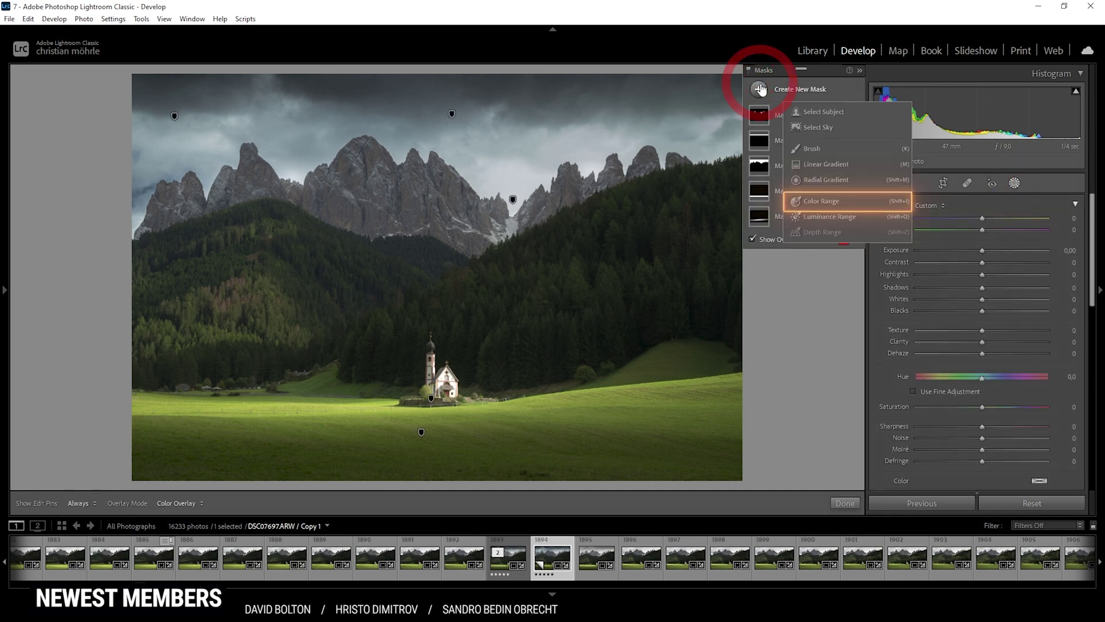
click(838, 206)
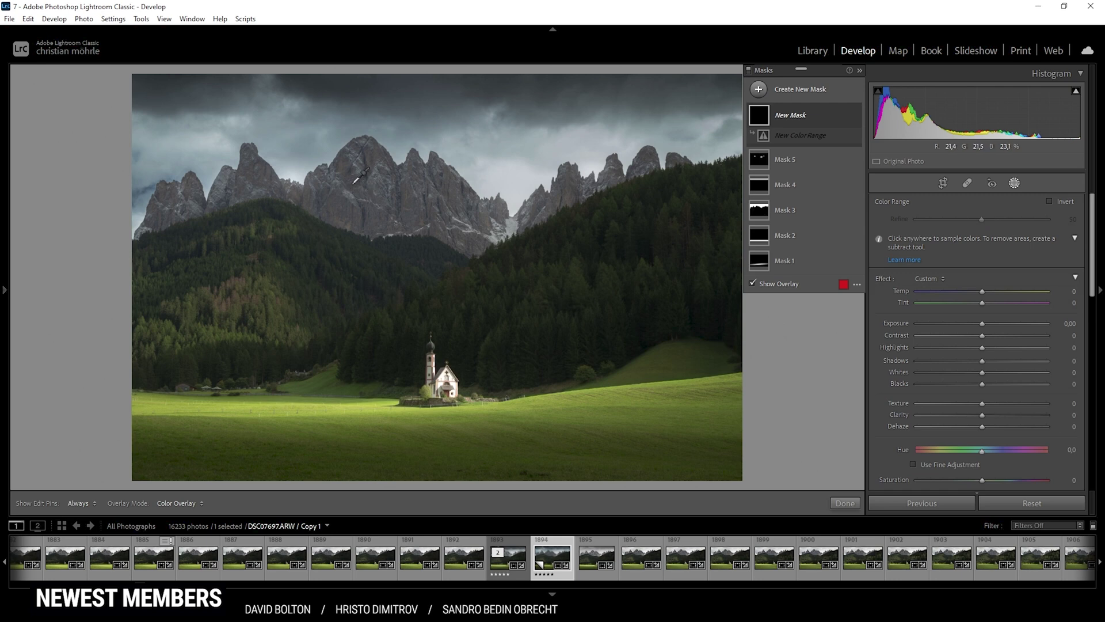
click(355, 182)
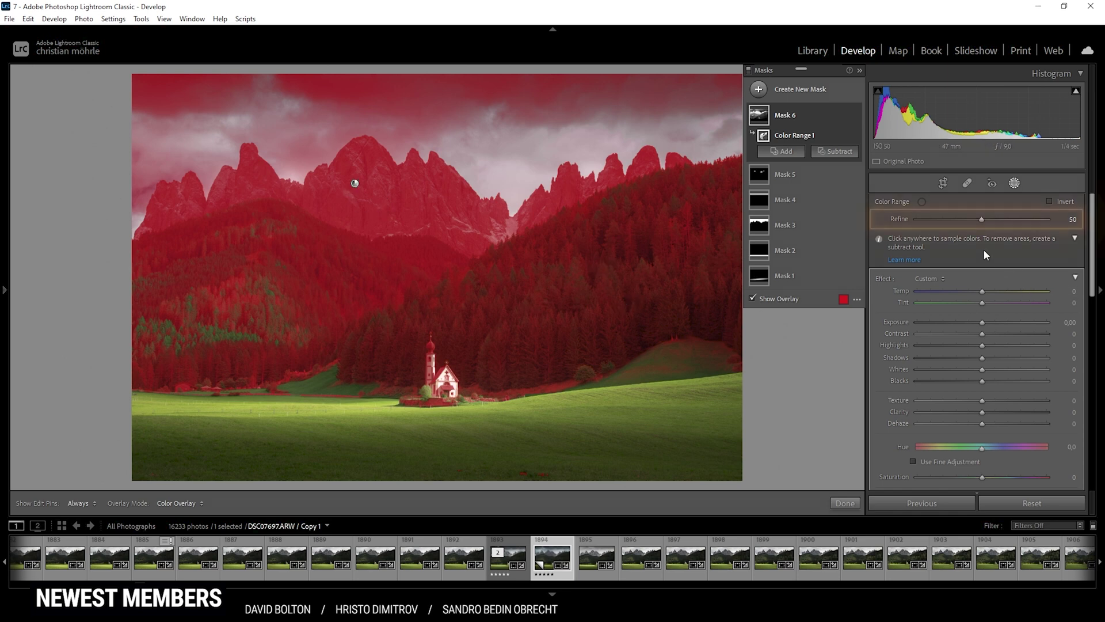
drag(983, 222, 935, 218)
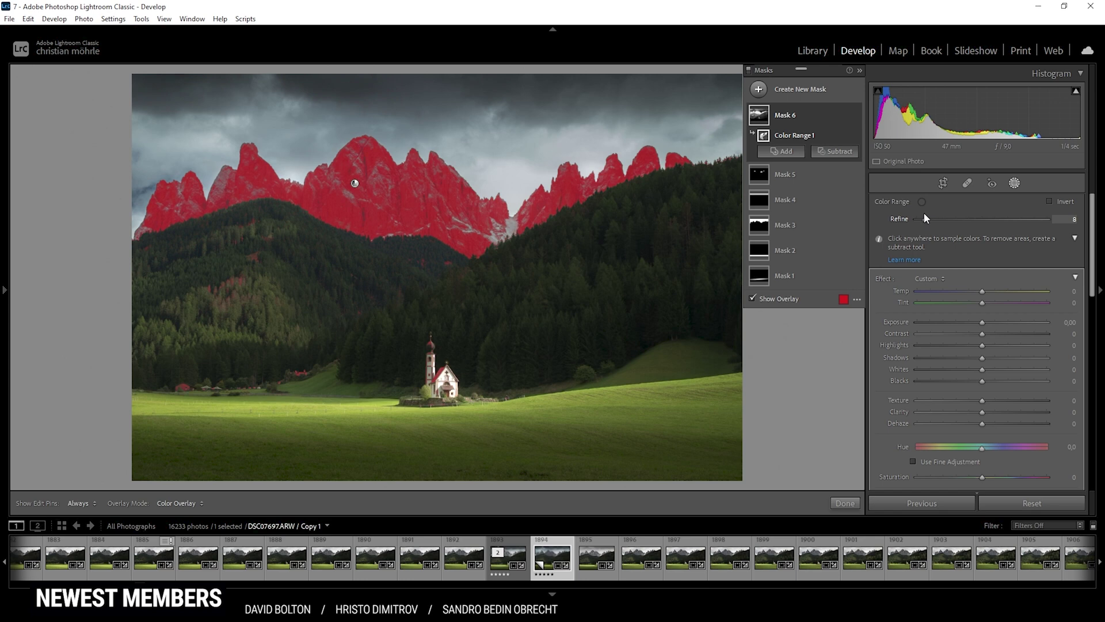
drag(927, 213, 933, 219)
drag(926, 220, 920, 221)
Give Mask 6 Highlights 100, Whites 25, Shadows 9, Clarity 44, Texture 22 and Refine 26
key(o)
drag(985, 345, 1047, 345)
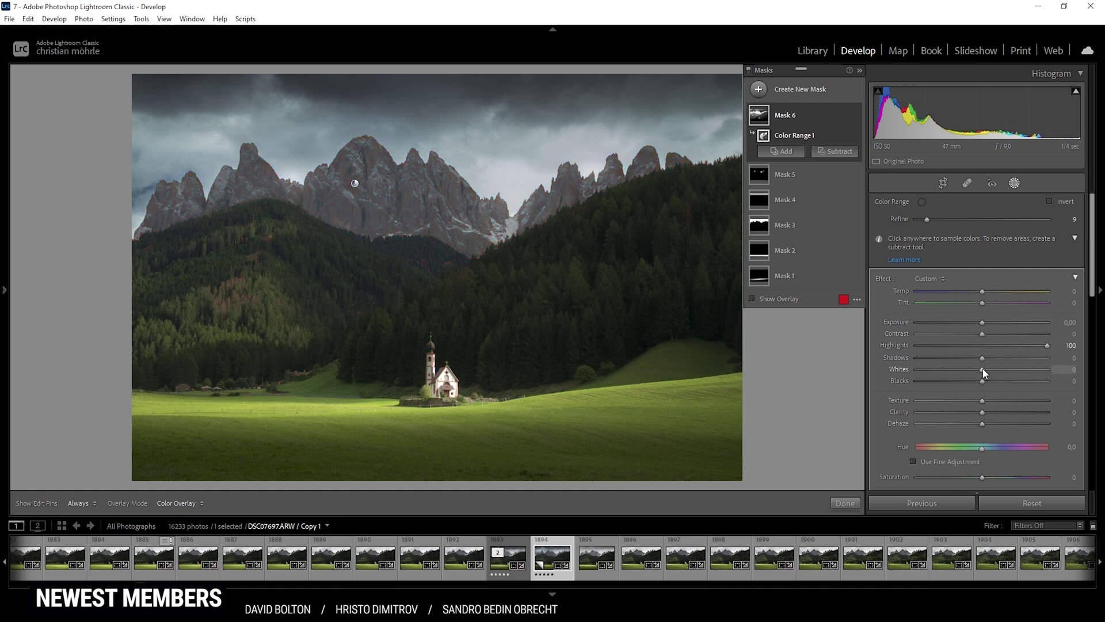
drag(985, 369, 998, 369)
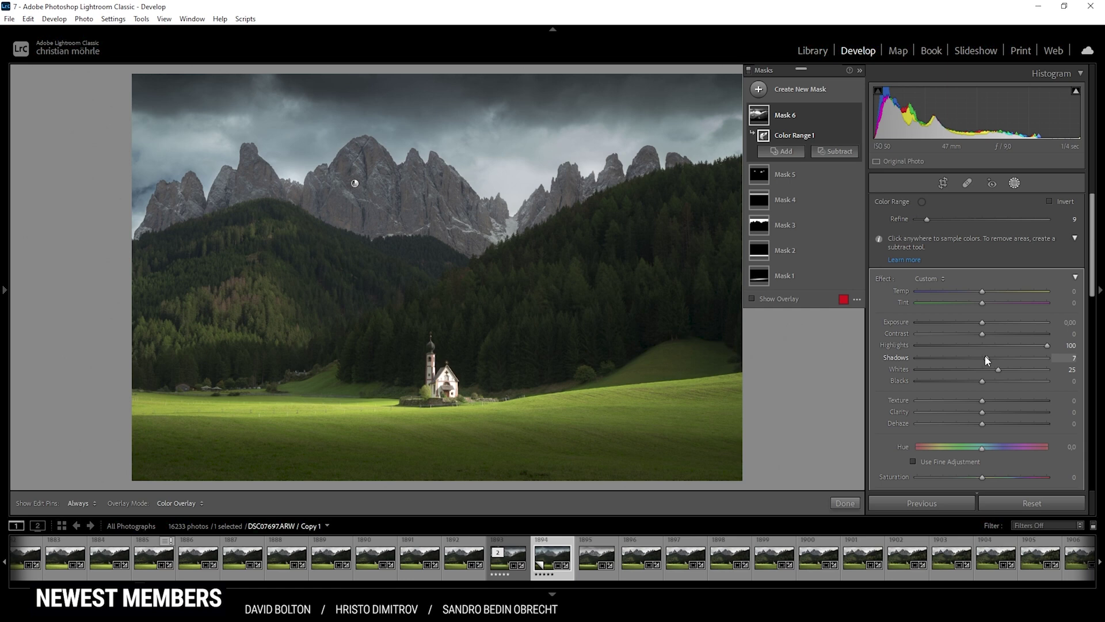
drag(986, 358, 987, 358)
drag(982, 413, 1008, 412)
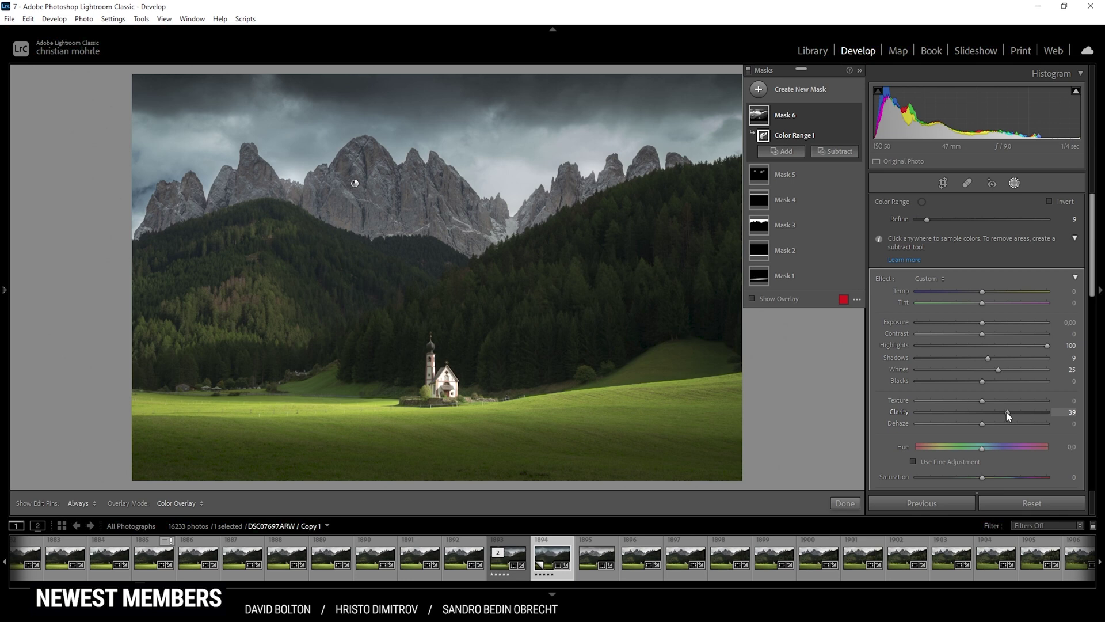
drag(1008, 415, 985, 402)
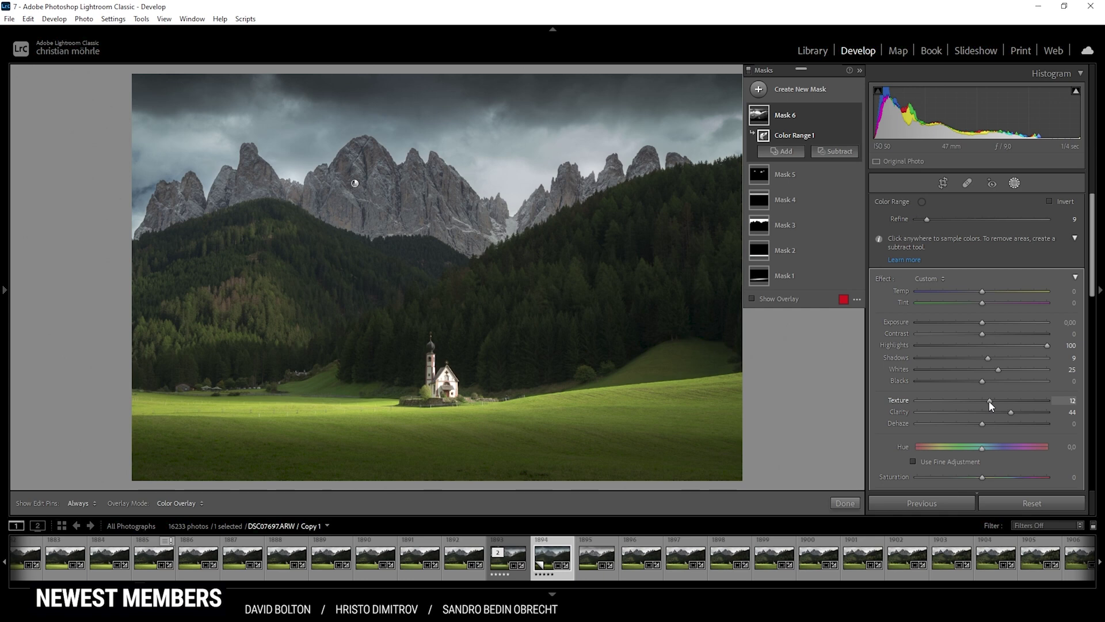
drag(990, 406, 999, 405)
drag(925, 222, 948, 219)
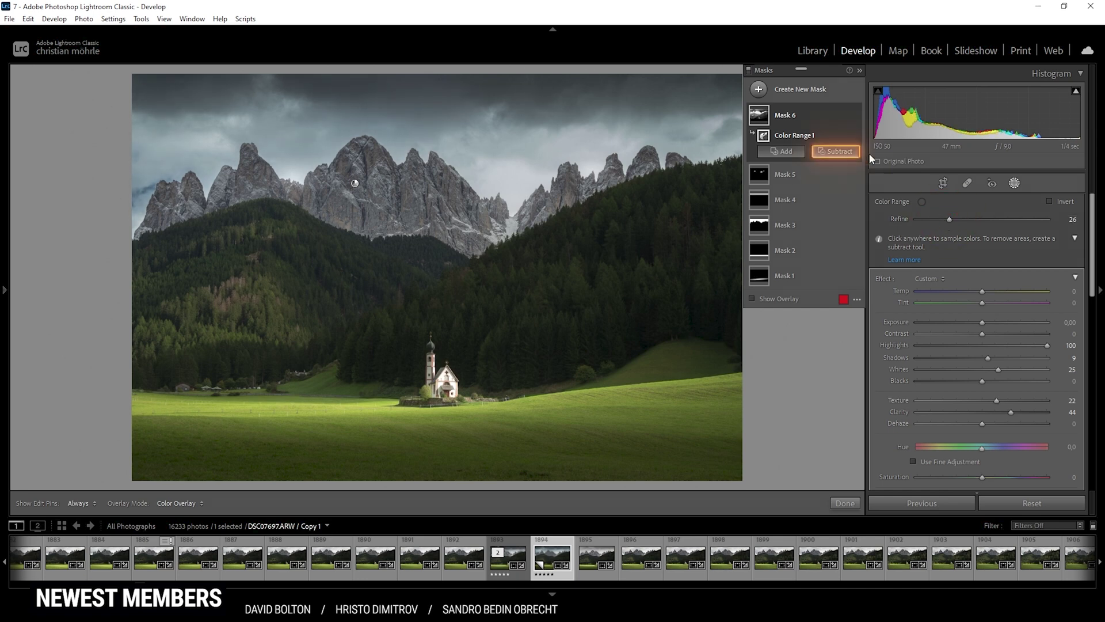
Subtract the sky from Mask 6 and add a subtracting brush component
click(850, 152)
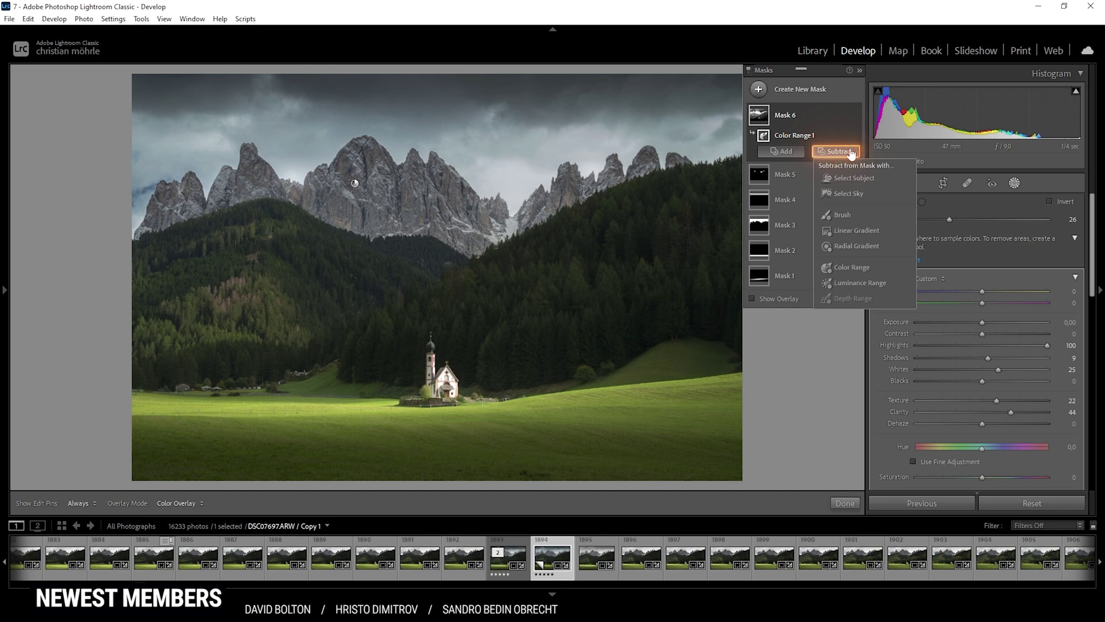
click(851, 194)
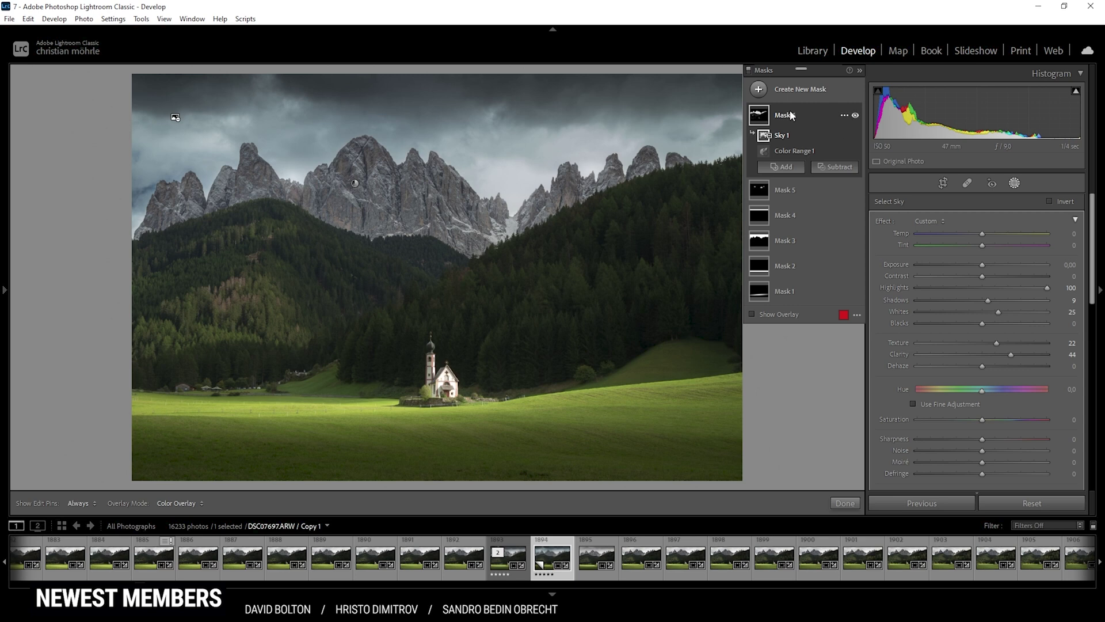
mouse_move(759, 114)
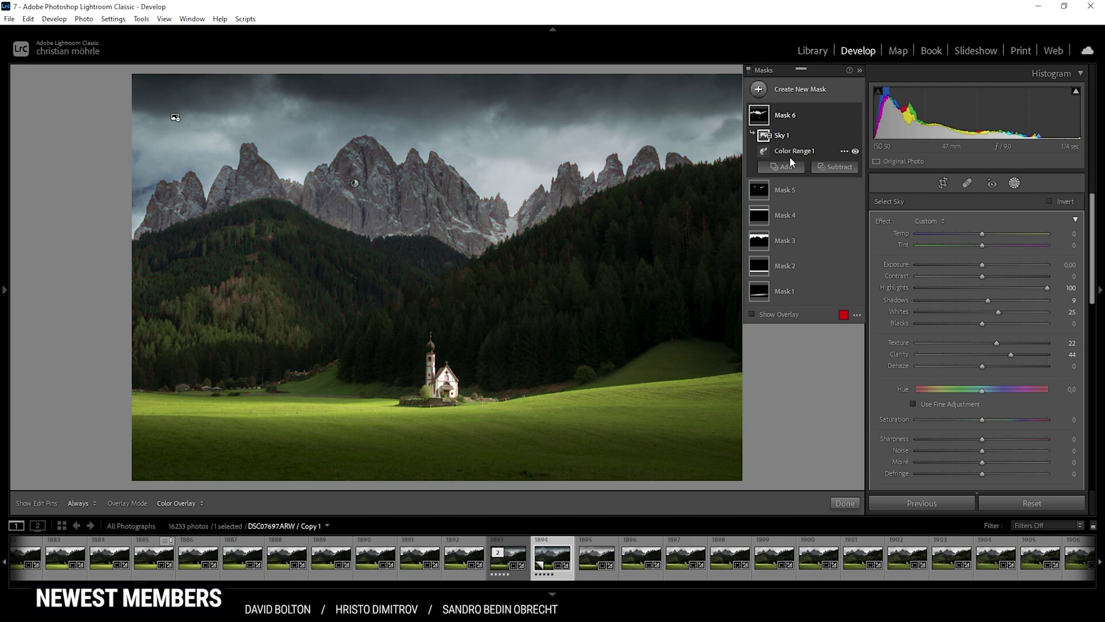
click(823, 168)
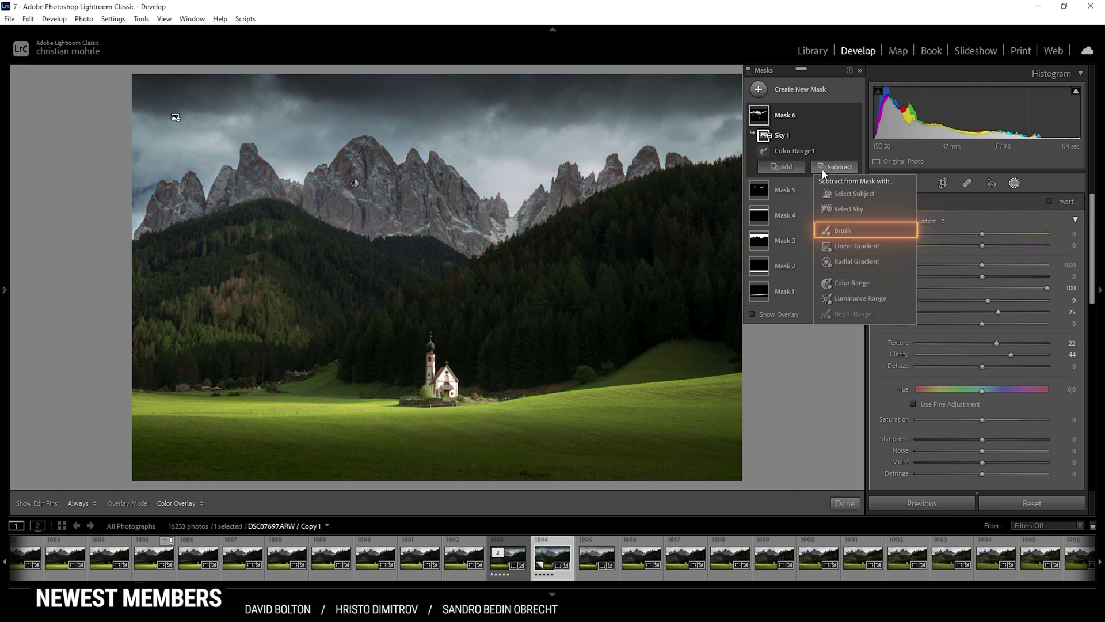
click(856, 235)
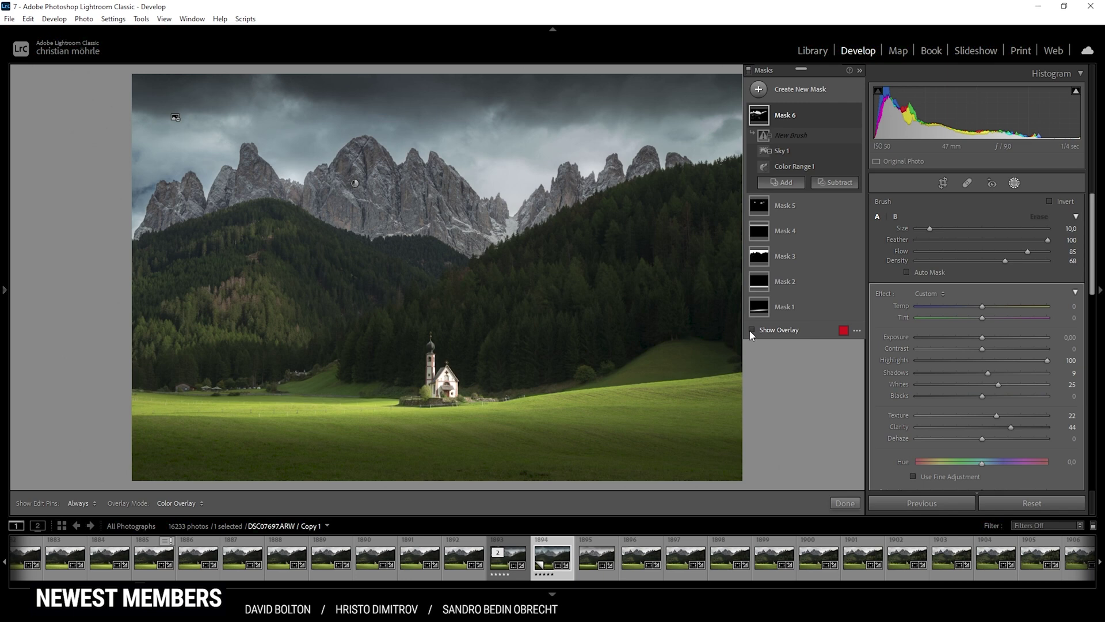
Erase the left forest from the mask, then toggle the overlay to check the result
click(752, 330)
drag(247, 259, 255, 246)
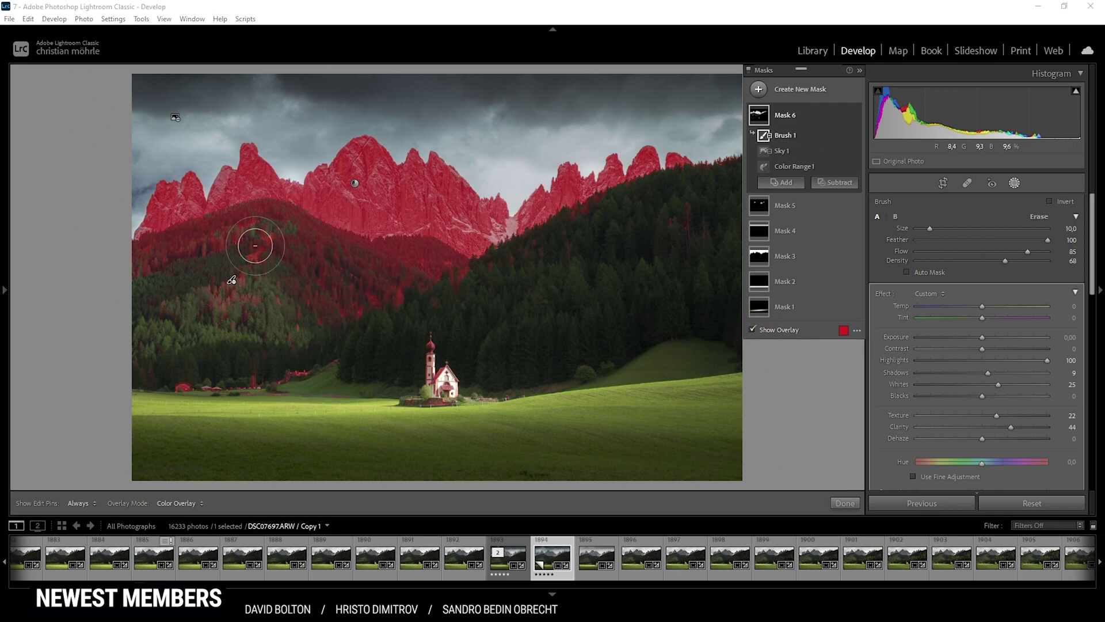
key(h)
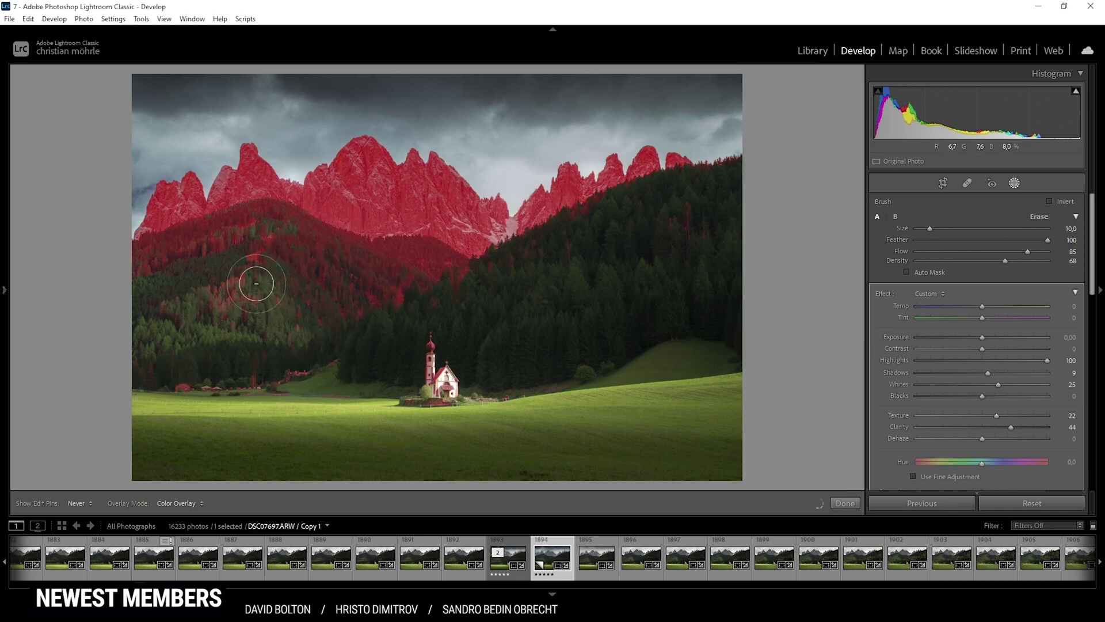
mouse_move(256, 283)
mouse_down()
mouse_move(217, 289)
mouse_move(161, 271)
mouse_move(263, 257)
mouse_move(205, 246)
mouse_up()
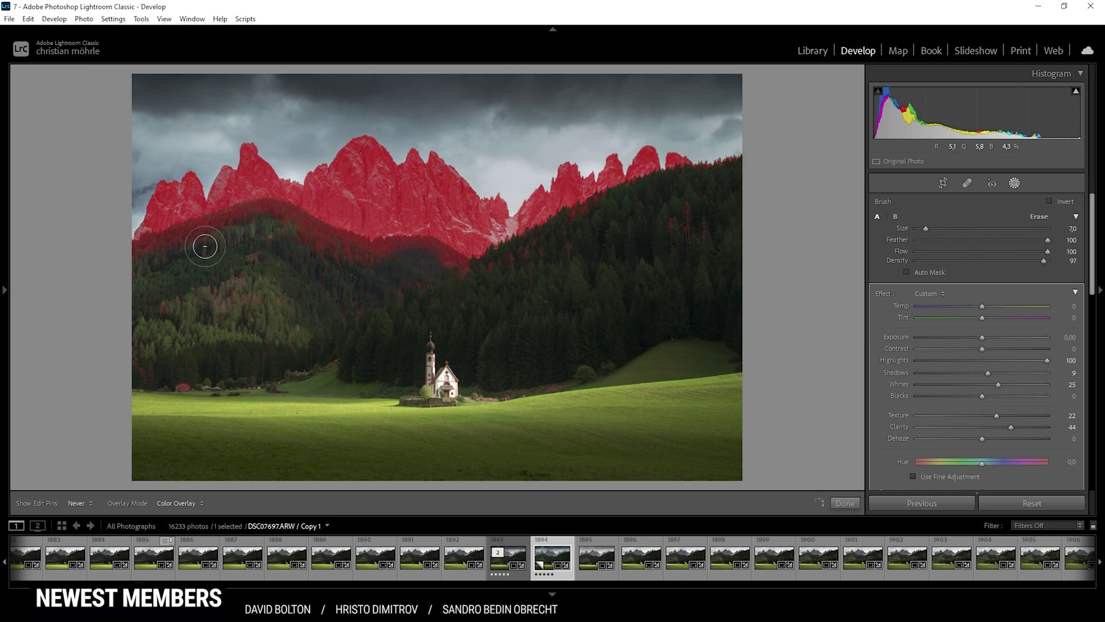
key(h)
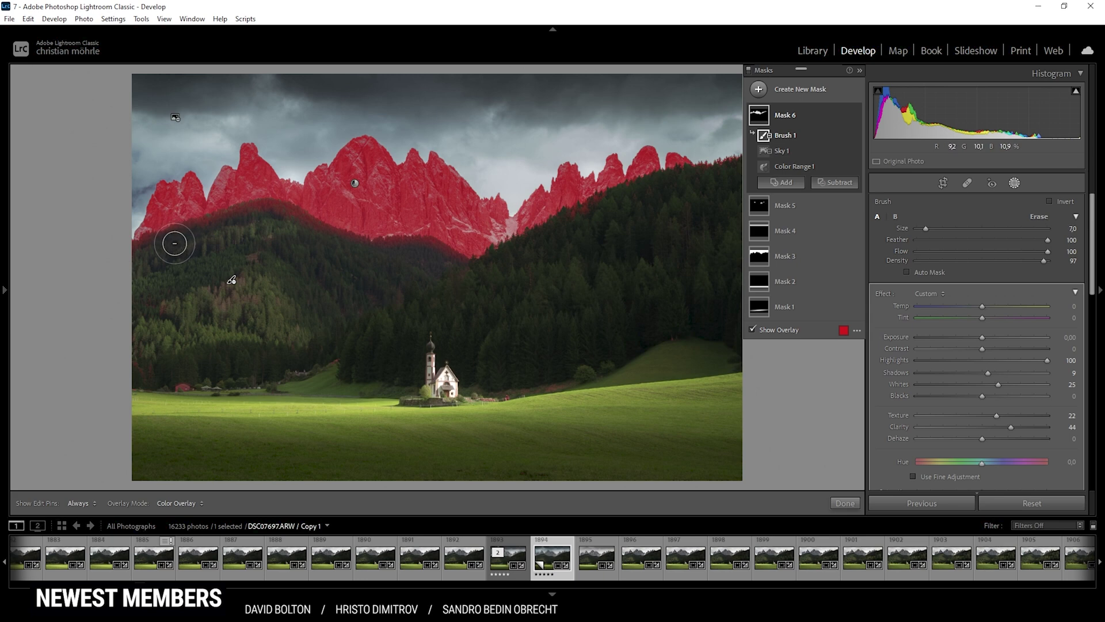
click(752, 330)
click(753, 331)
click(753, 331)
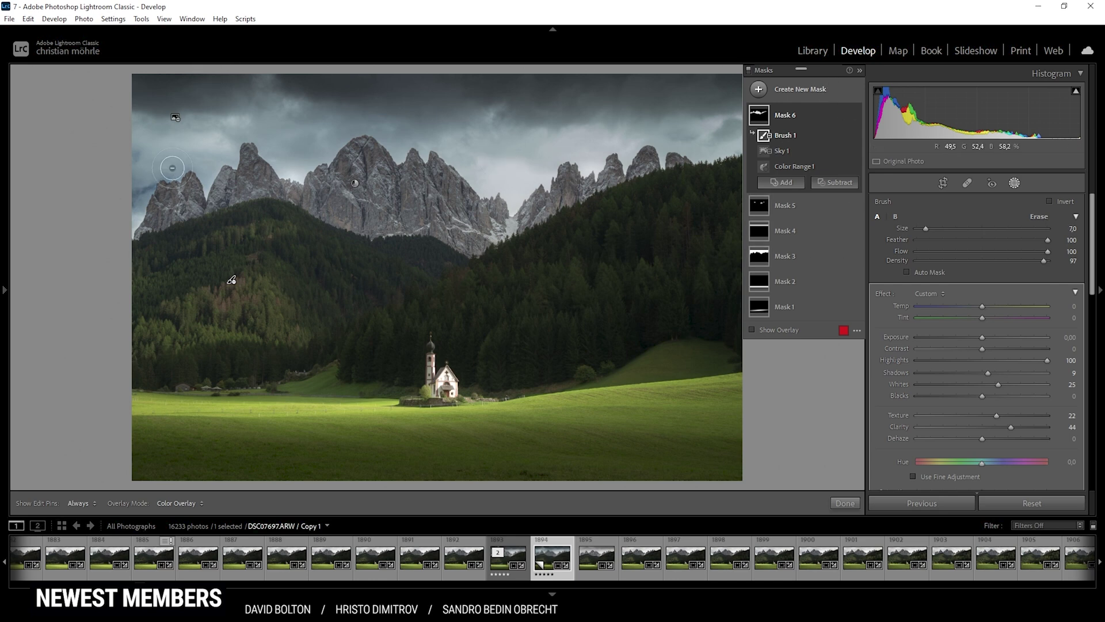
Add a Mask 7 linear gradient from the sky down to the forest with Clarity 15
right_click(786, 106)
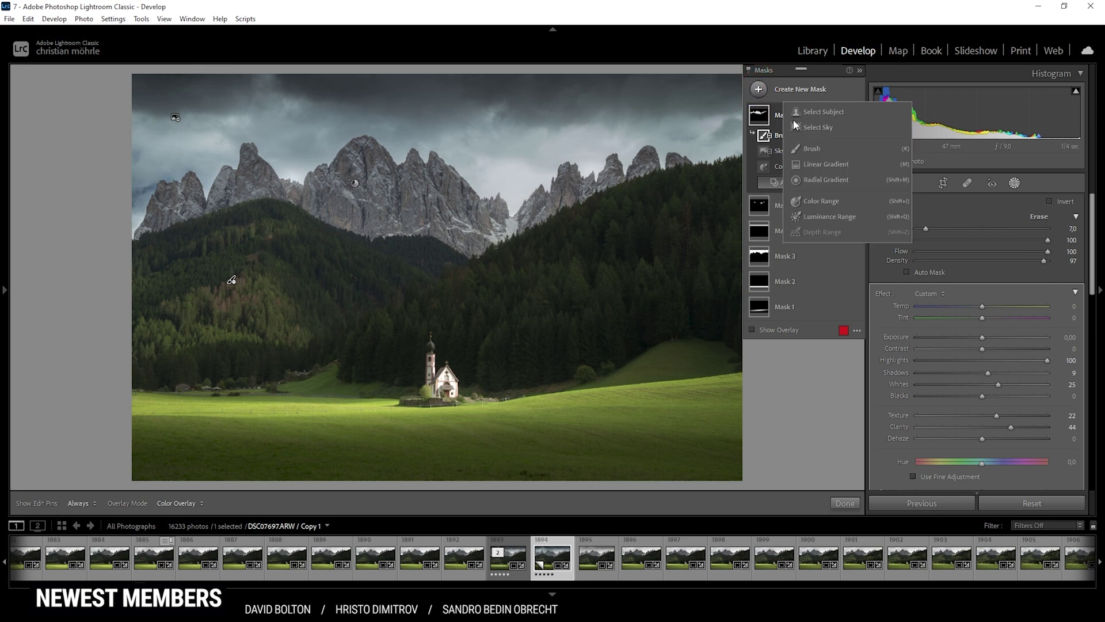
click(834, 163)
click(835, 181)
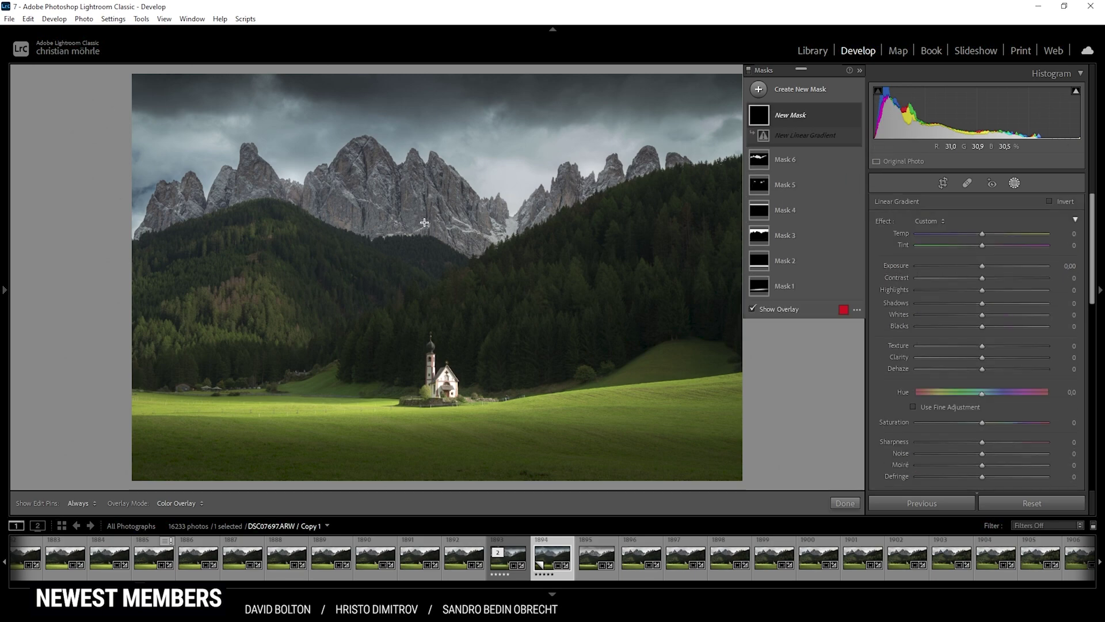
click(839, 309)
drag(423, 219, 437, 314)
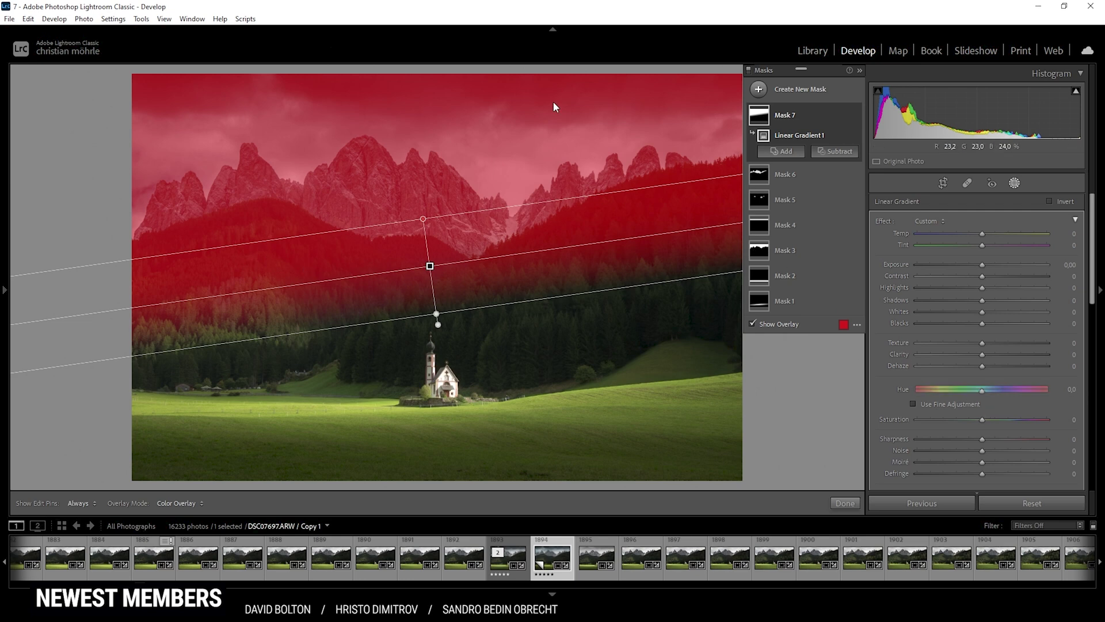
click(752, 325)
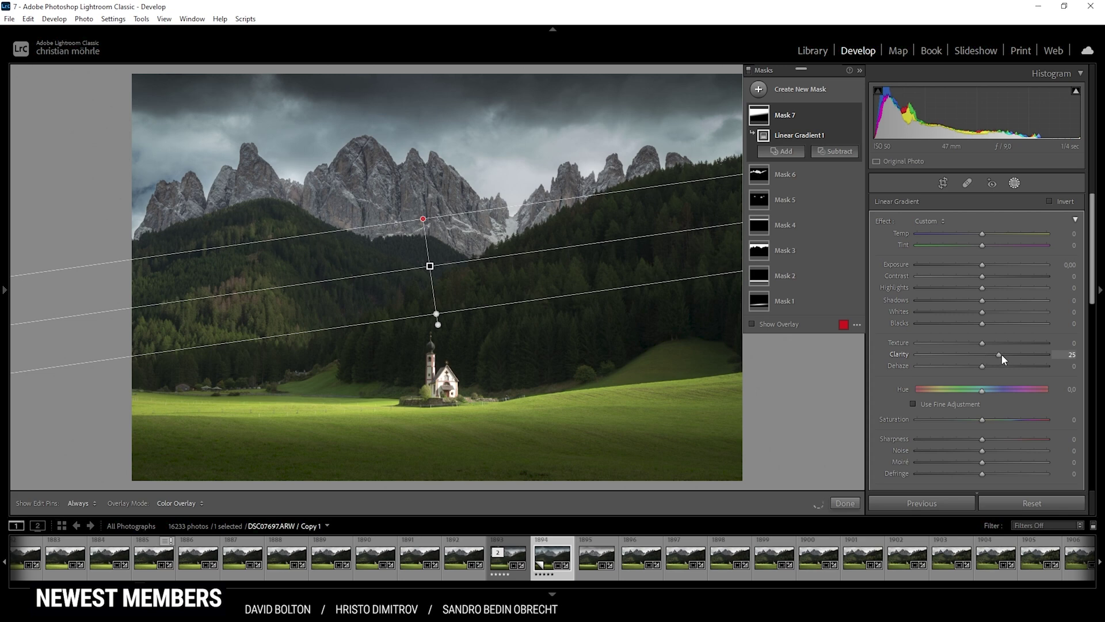
drag(1001, 355, 1007, 355)
Create colour-range Mask 8 sampled from the mountain rock, lowering Refine to tighten it
click(759, 89)
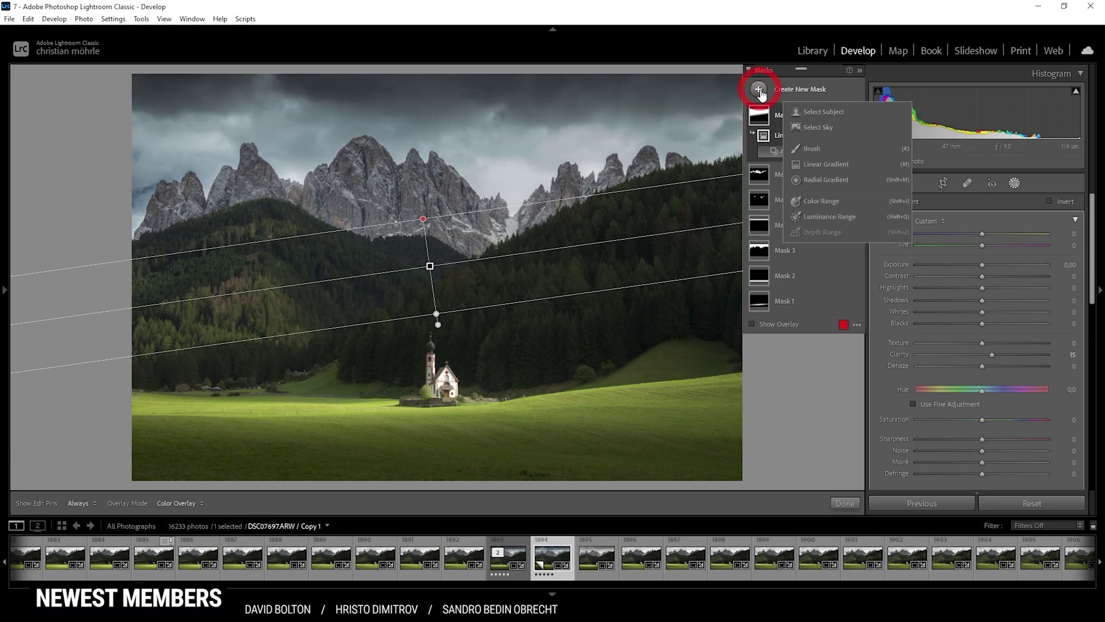
click(813, 203)
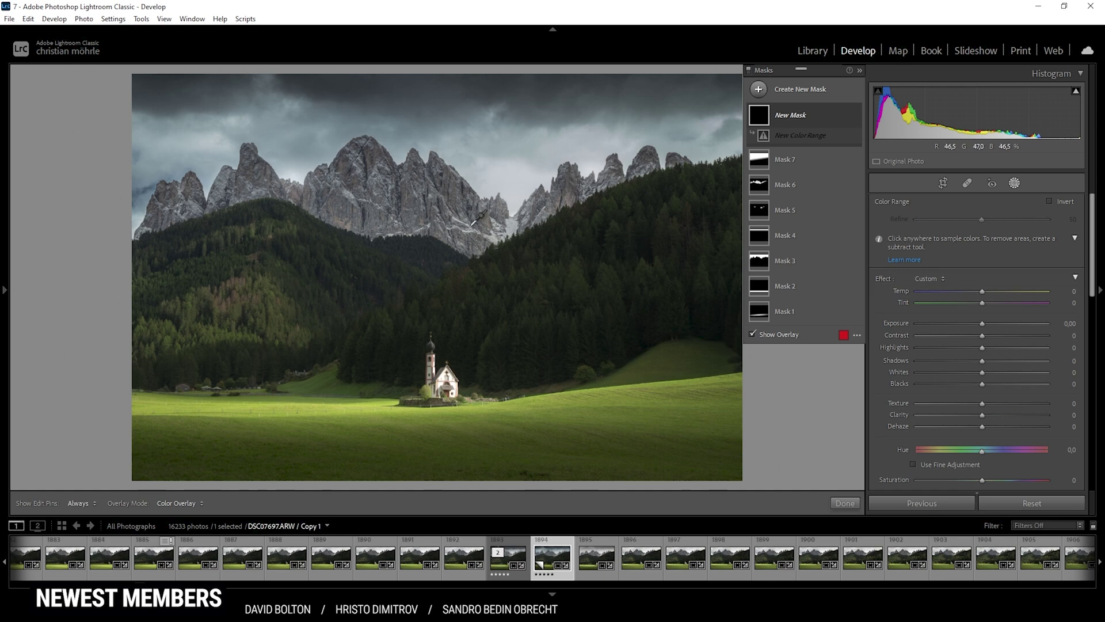
click(469, 227)
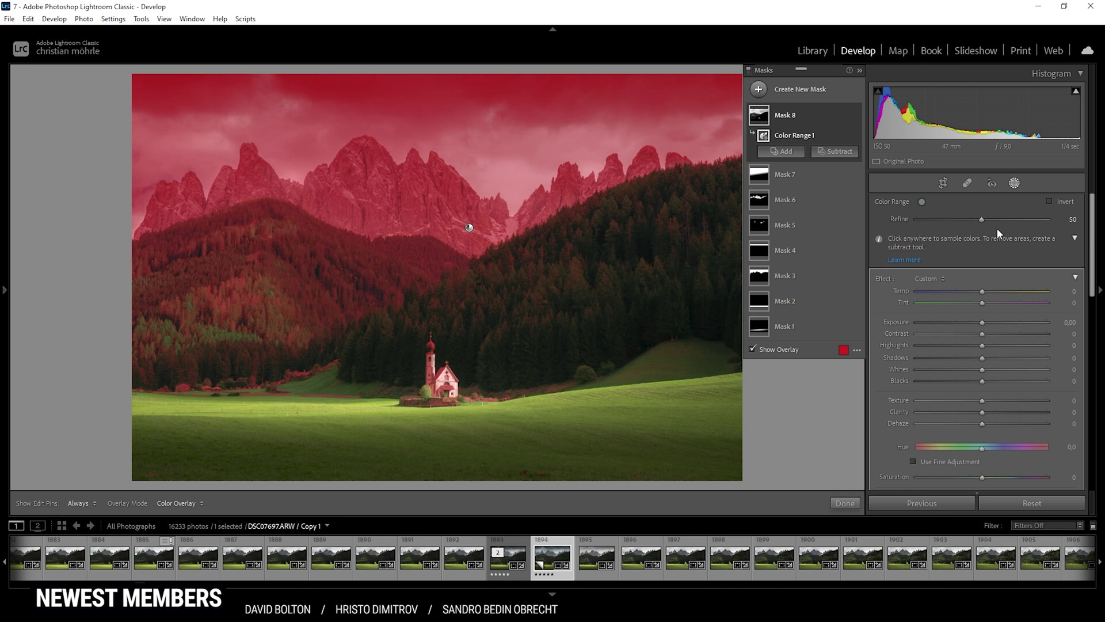
drag(982, 219, 882, 215)
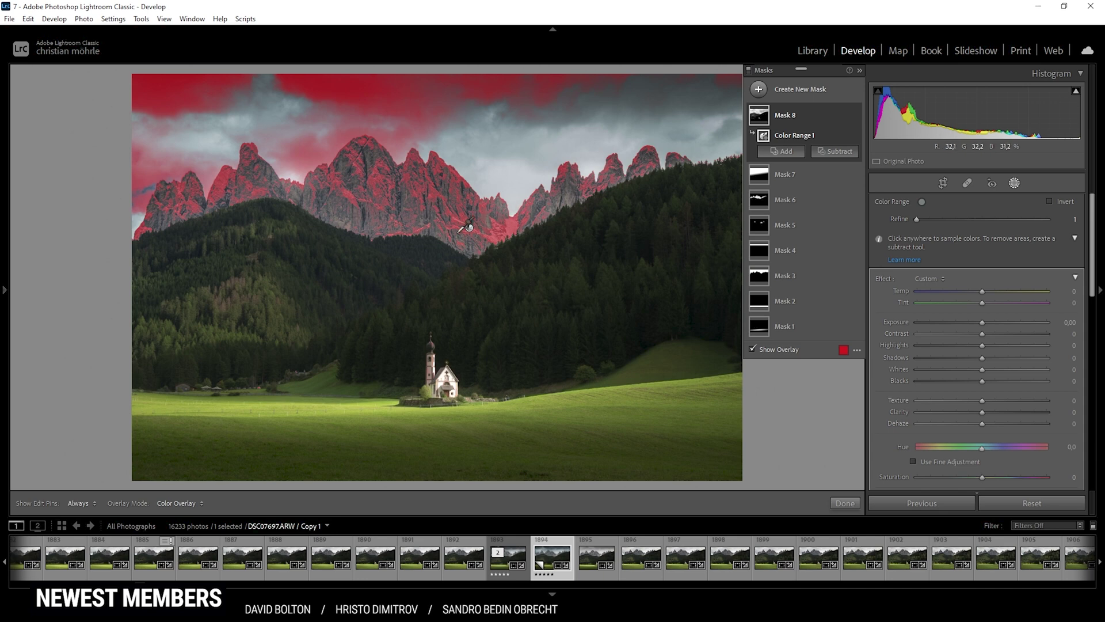
click(506, 231)
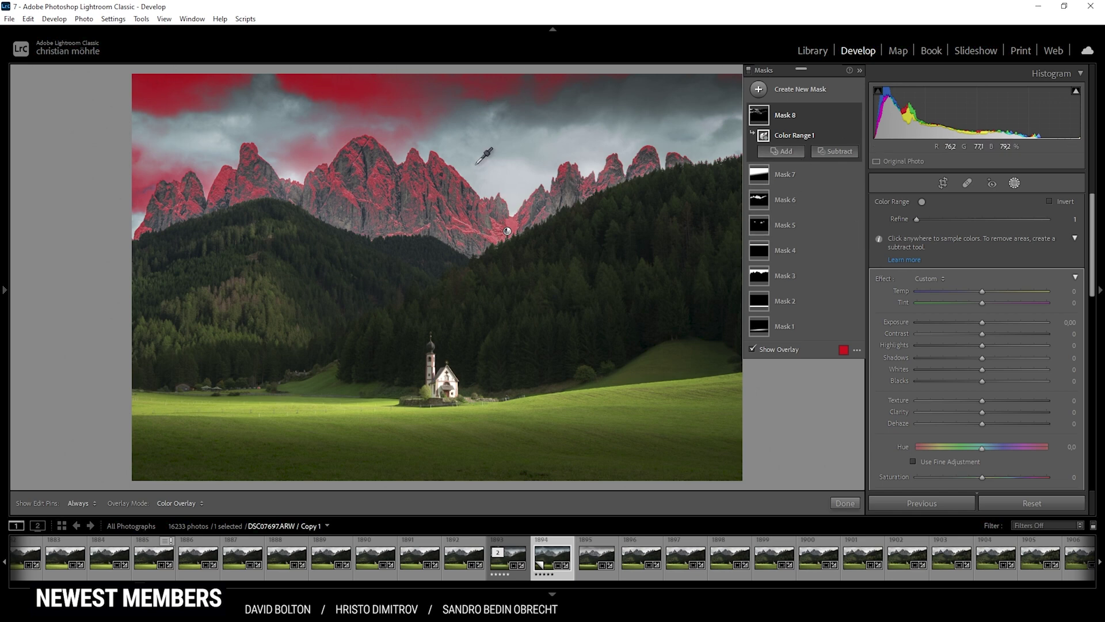
click(836, 151)
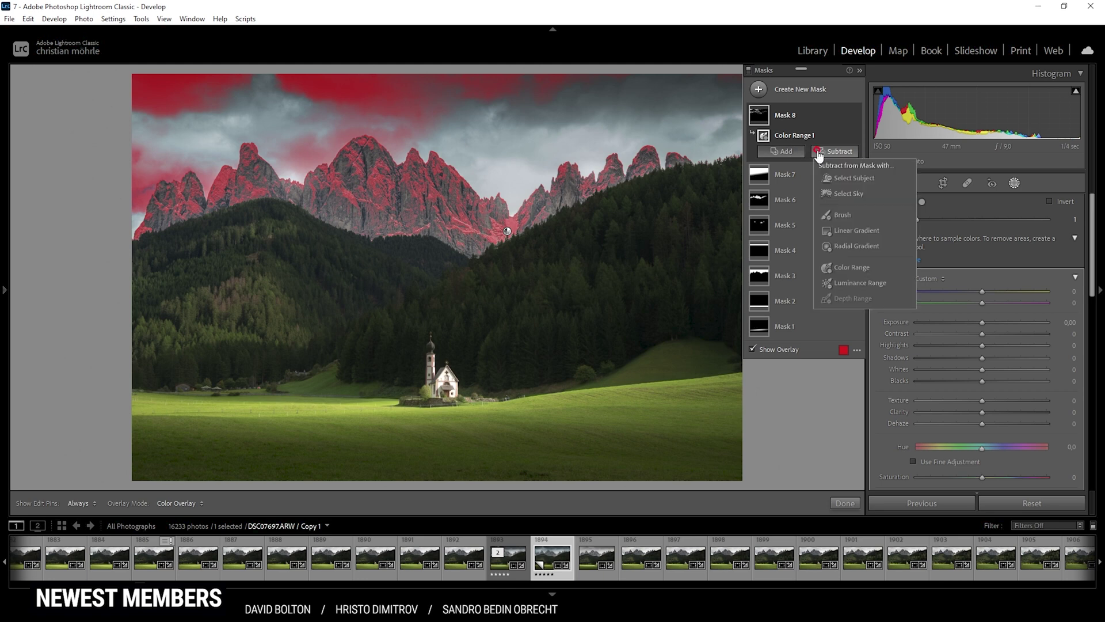
Subtract the sky from Mask 8 and raise its Exposure to 1.03
click(841, 194)
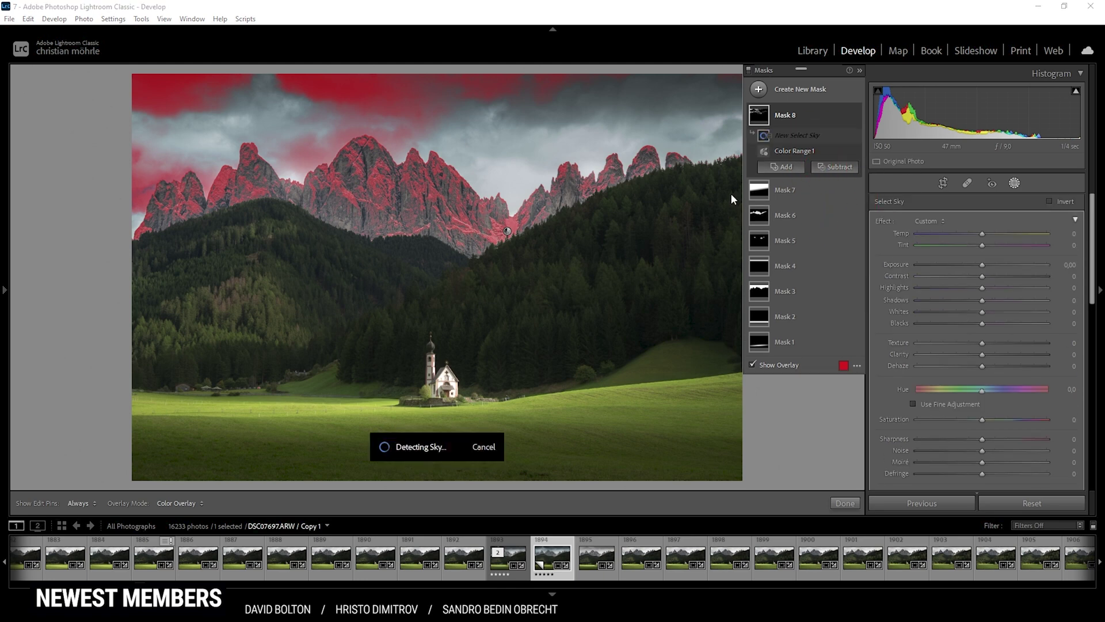
click(753, 367)
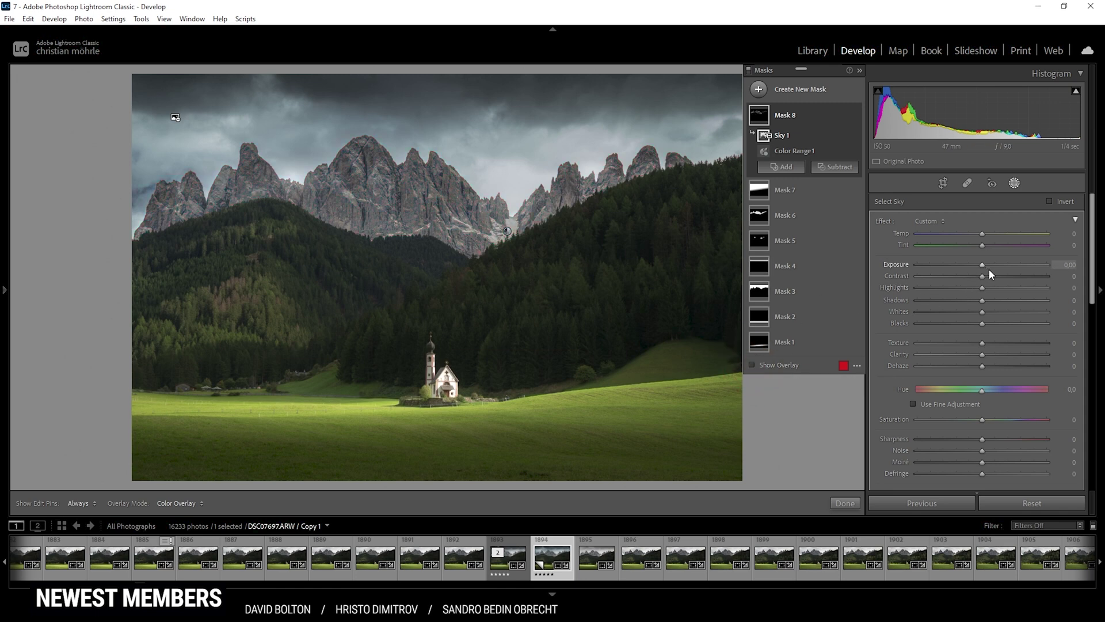
drag(983, 262, 1000, 264)
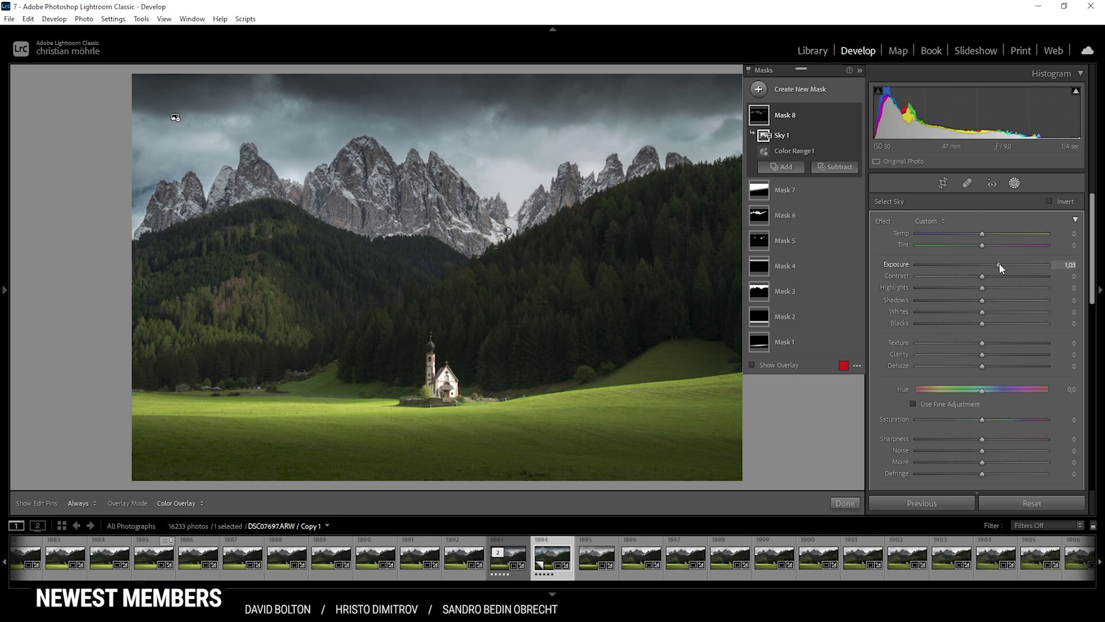
click(1015, 183)
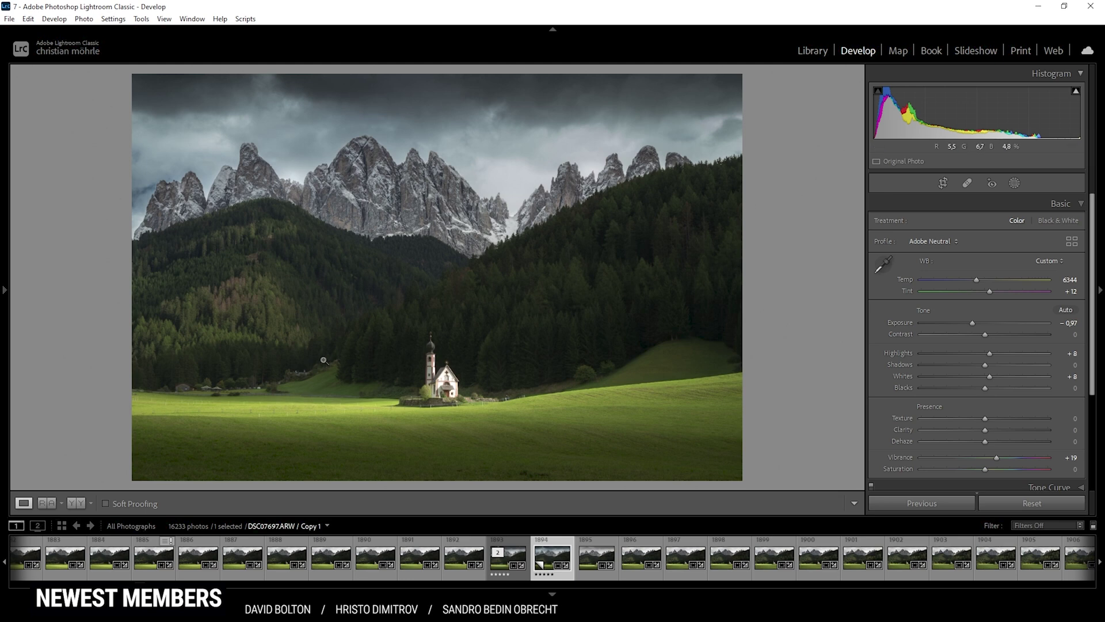
In HSL Luminance, raise Yellow to +20 and Green to +59
key(shift+s)
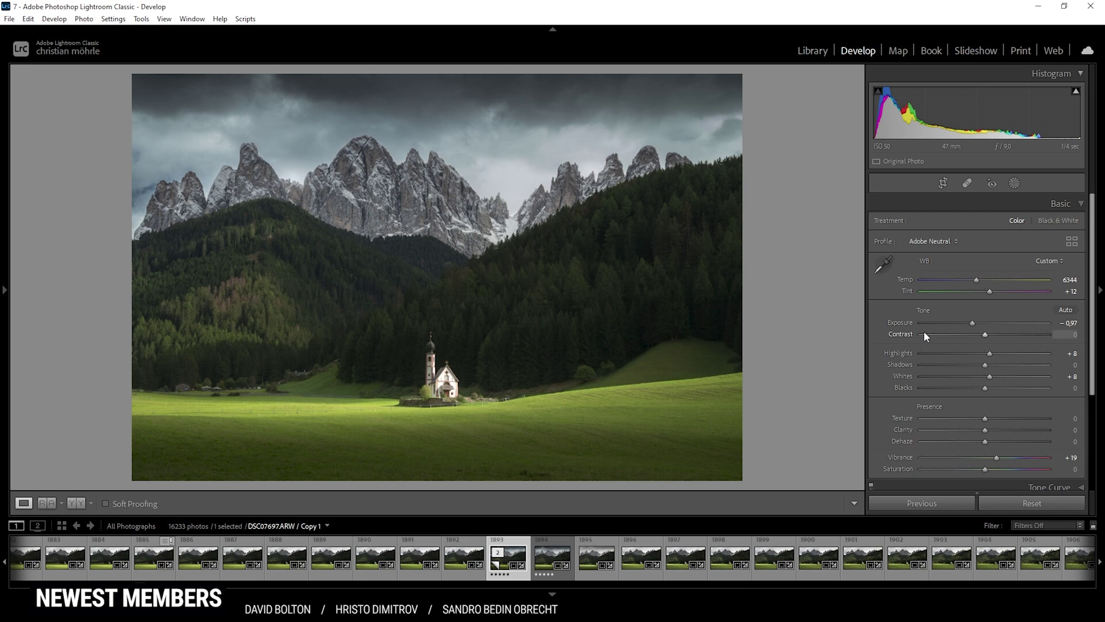
scroll(924, 330, down, 4)
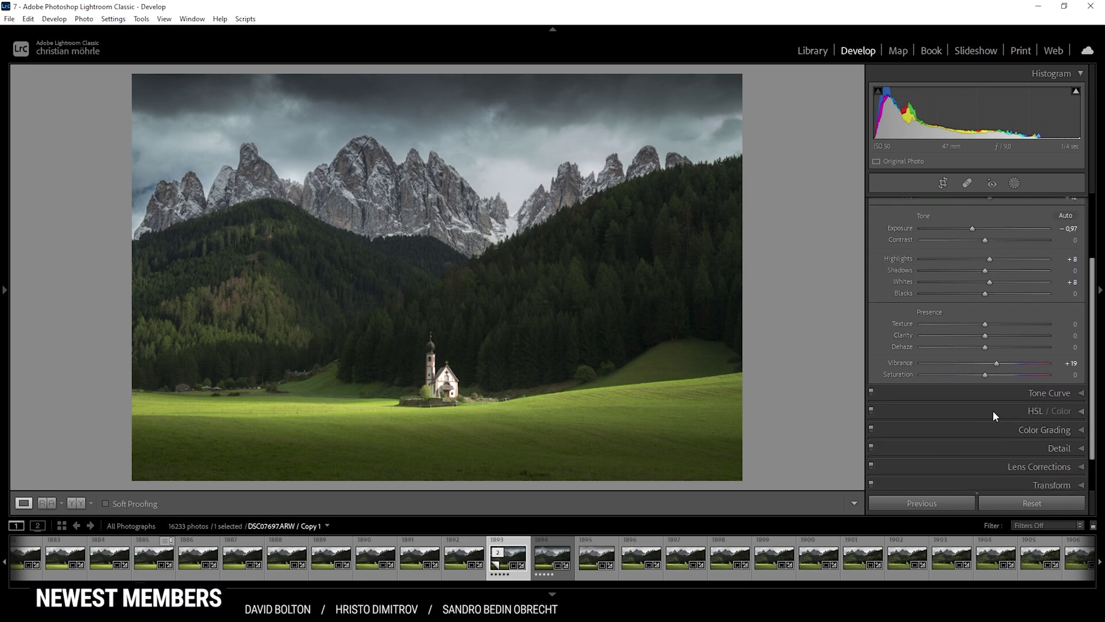
click(993, 410)
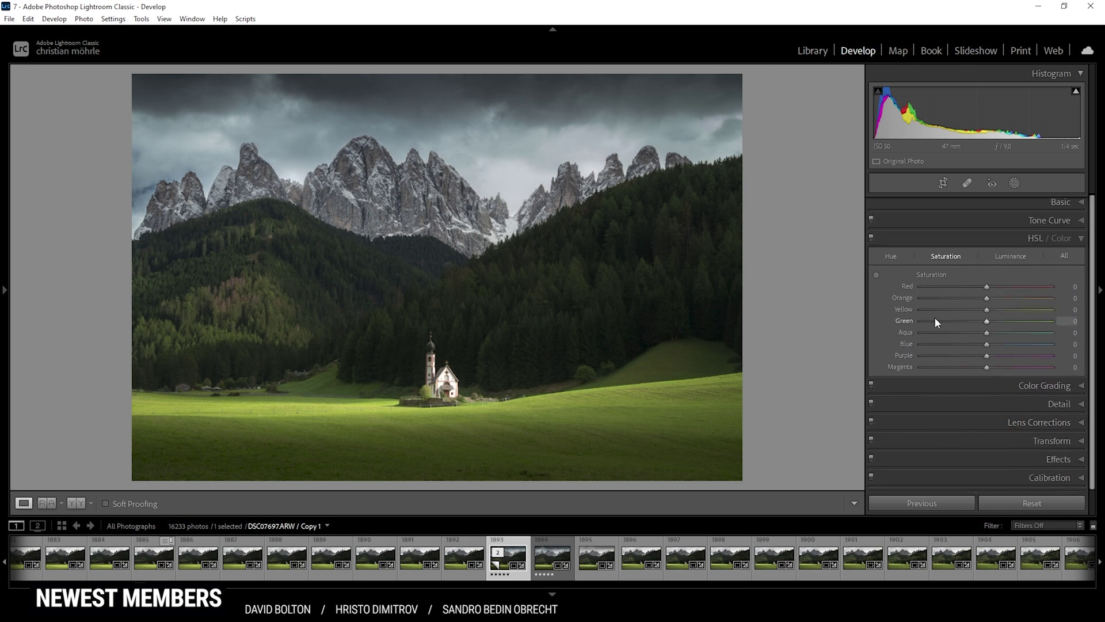
click(1002, 257)
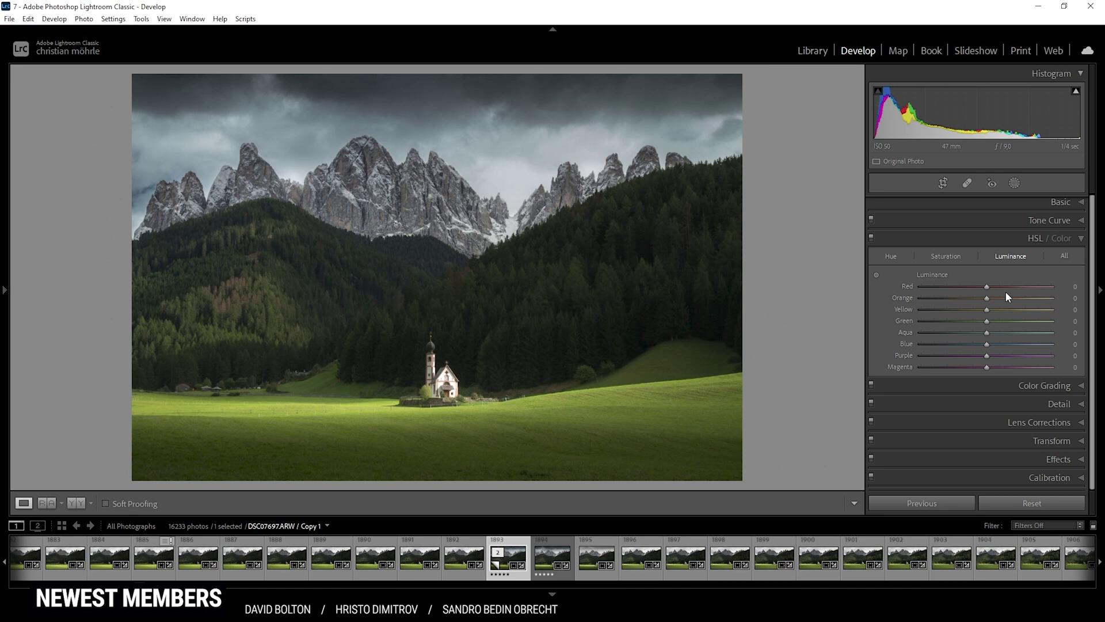
drag(987, 308, 1026, 322)
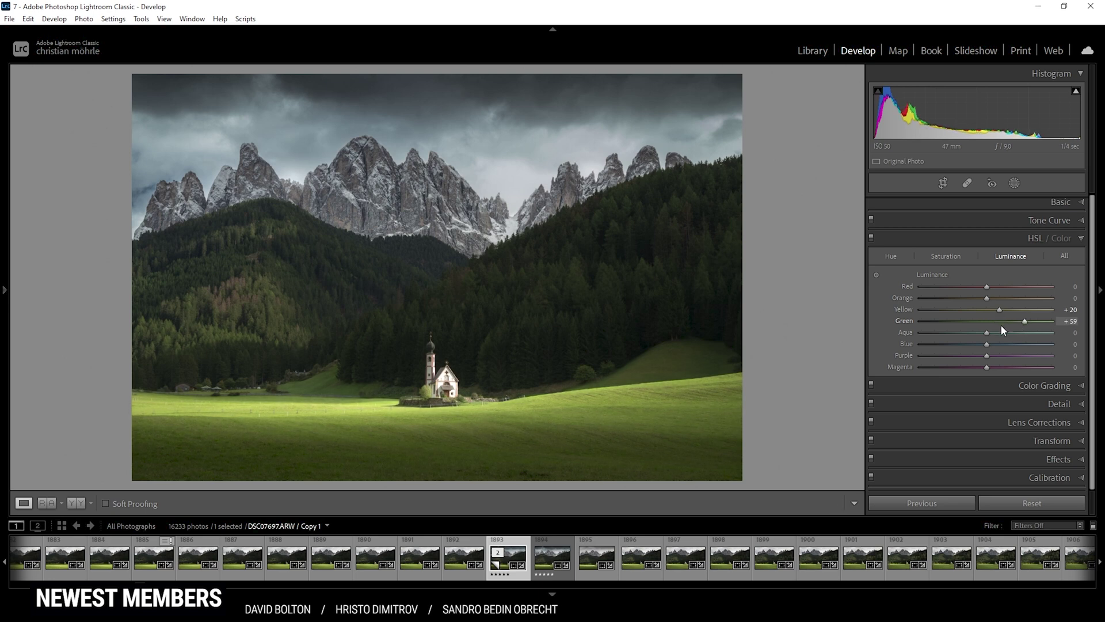
Set HSL saturation to Orange +100, Green −17, Aqua −51 and Blue −23
click(949, 257)
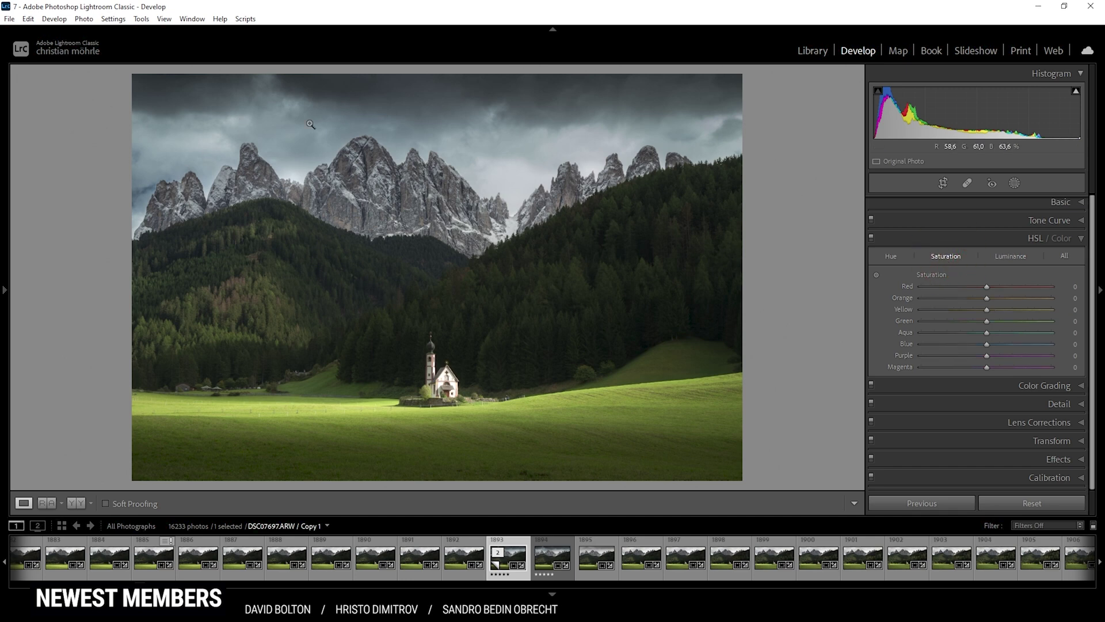
drag(986, 333, 983, 337)
drag(987, 344, 971, 343)
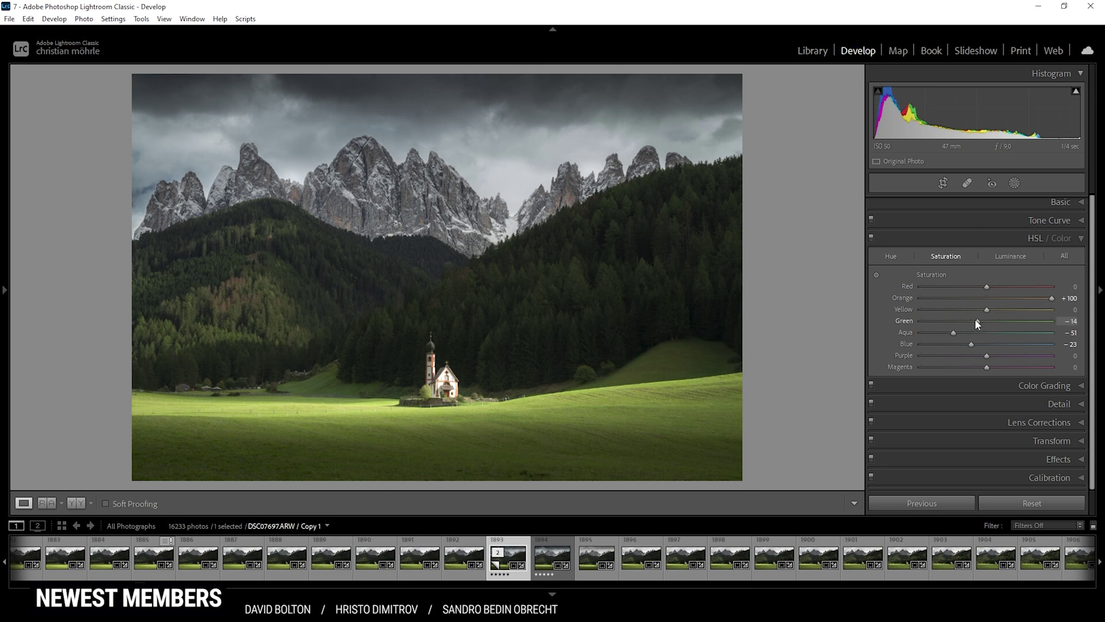
click(976, 320)
click(973, 242)
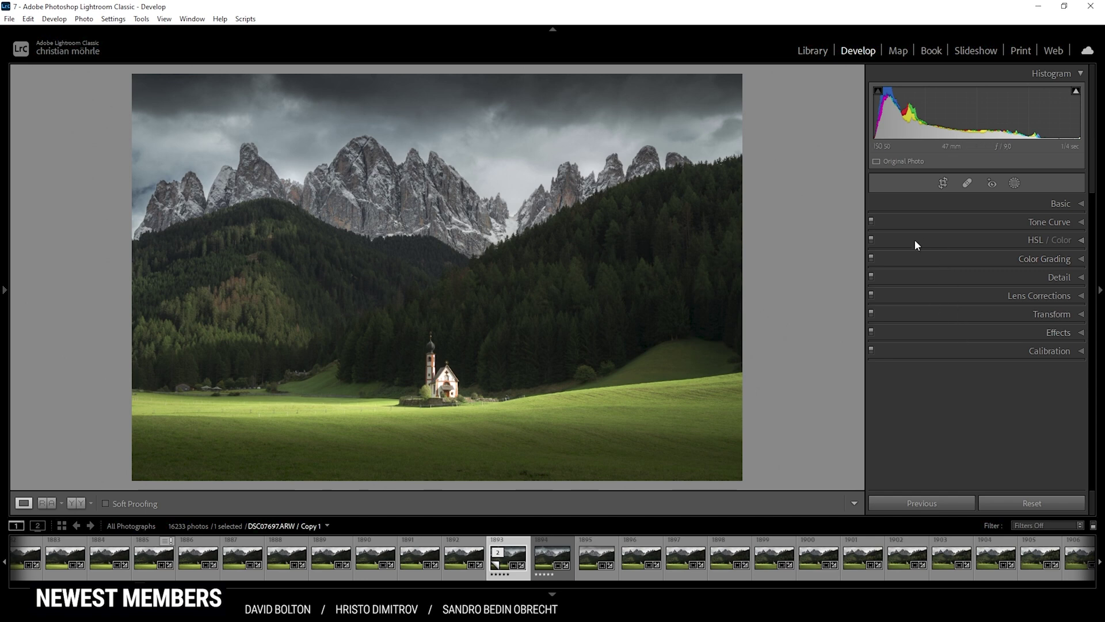
Set Detail sharpening to Amount 40, Radius 0.5, Detail 100 and Masking 66
click(1001, 278)
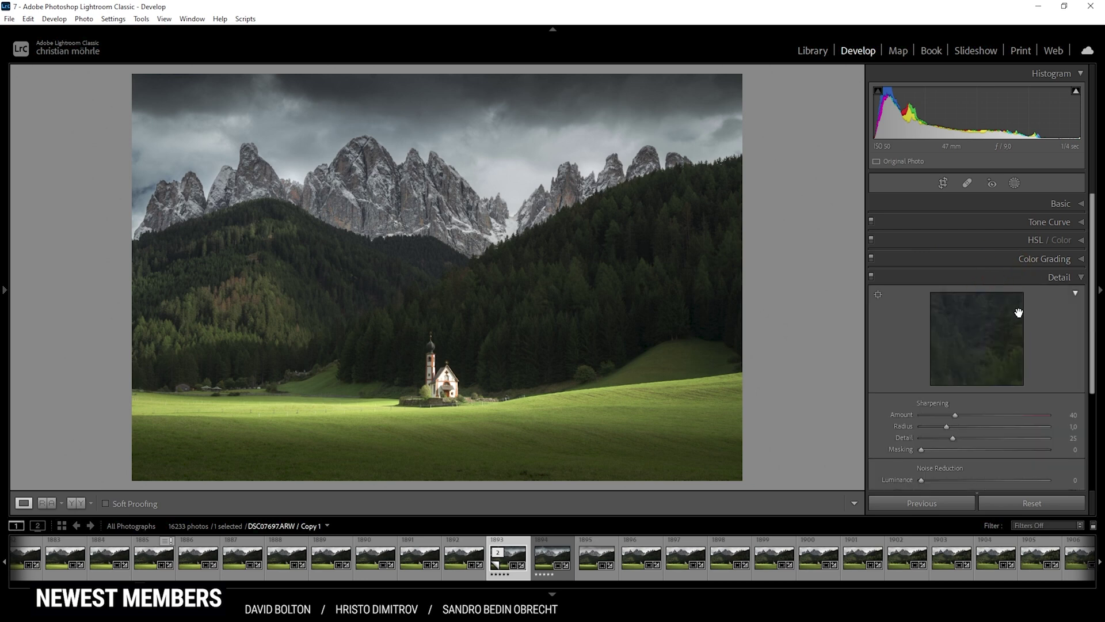
scroll(1017, 314, down, 2)
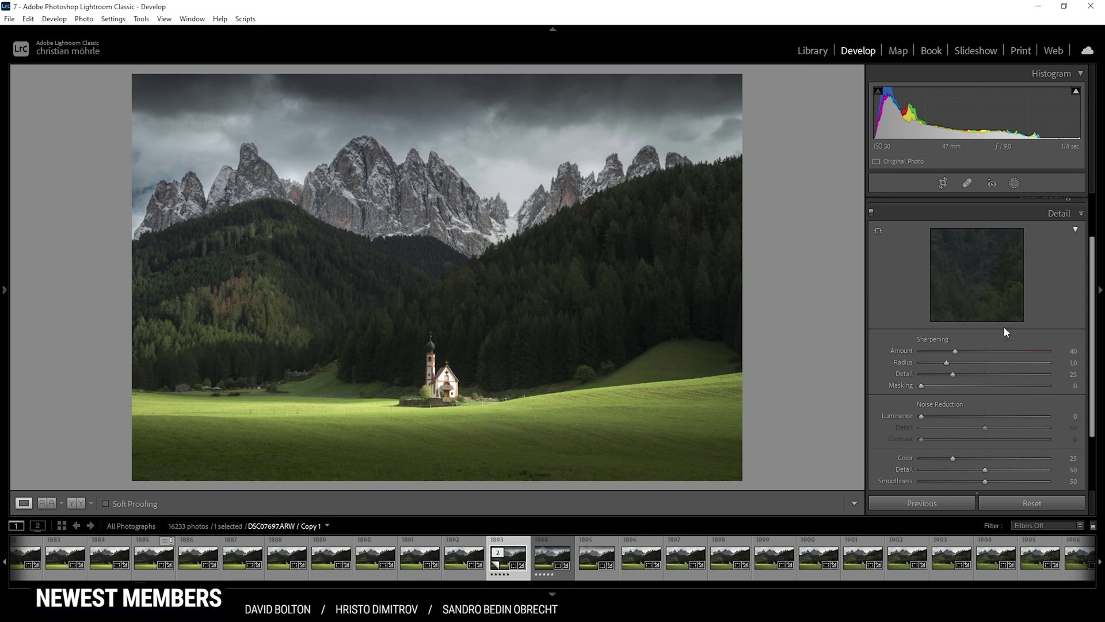
drag(949, 366, 1093, 374)
drag(922, 385, 1017, 383)
drag(959, 351, 1008, 350)
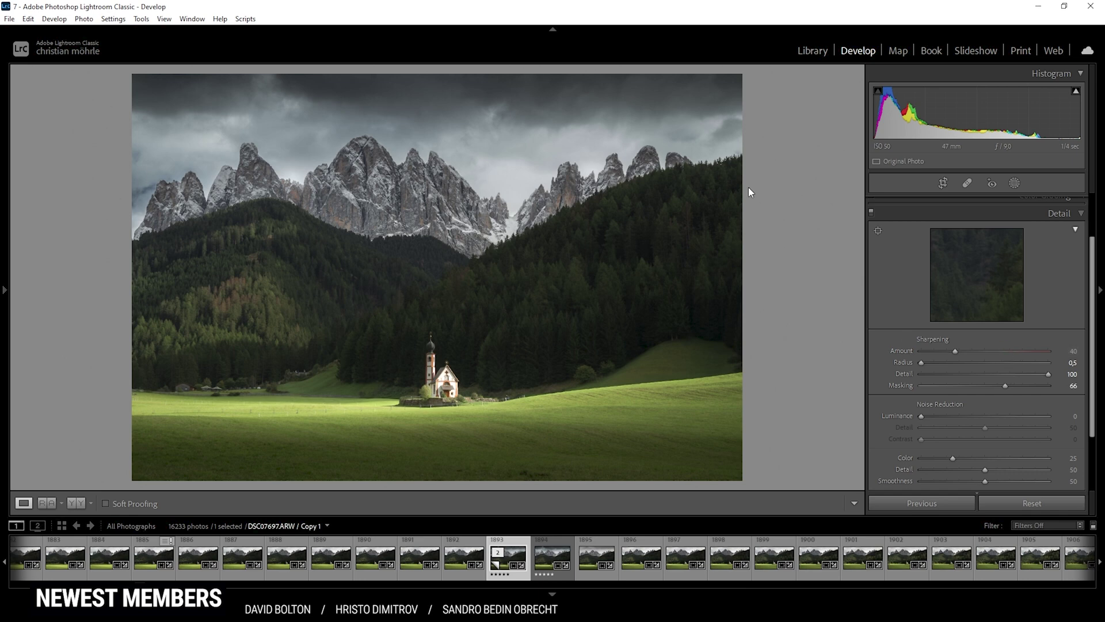